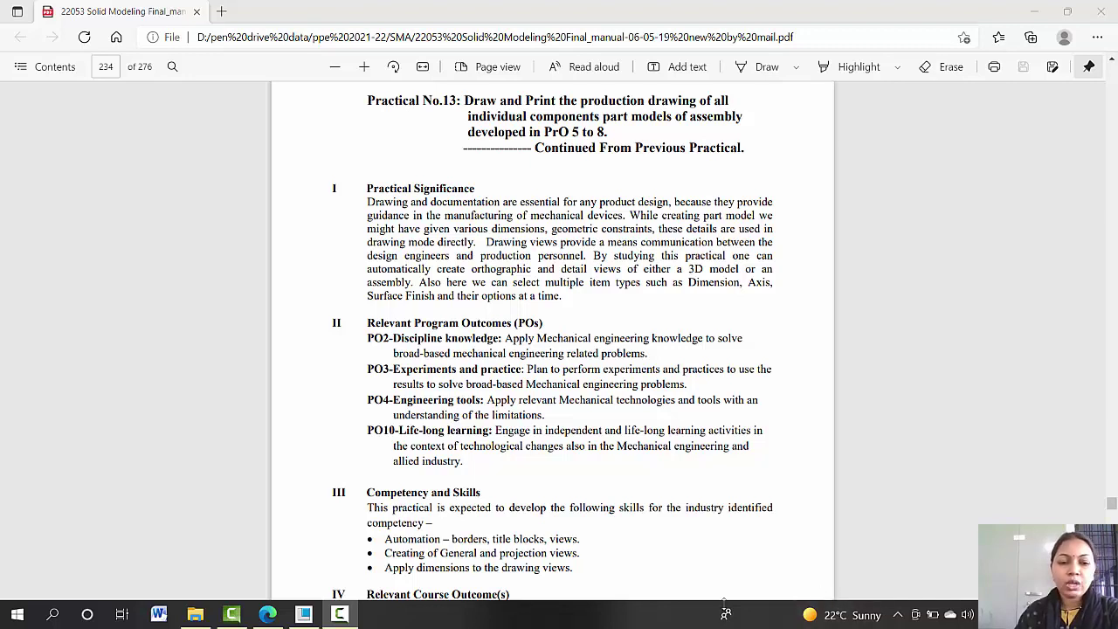
Switch to PTC Creo Parametric and start a new drawing with the default template turned off.
left_click(303, 614)
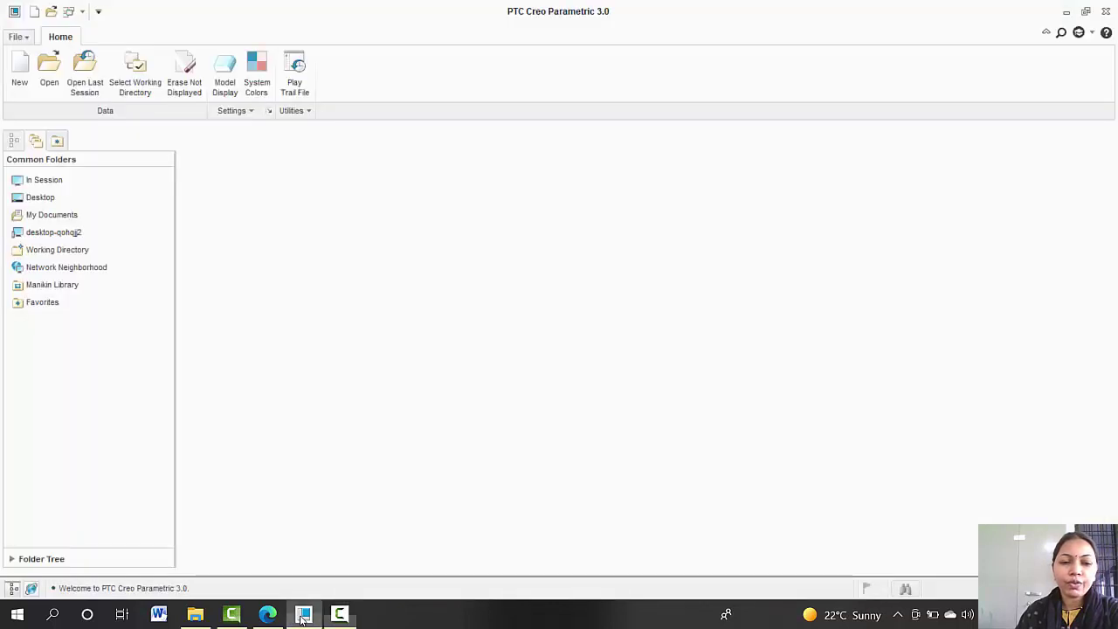
left_click(19, 70)
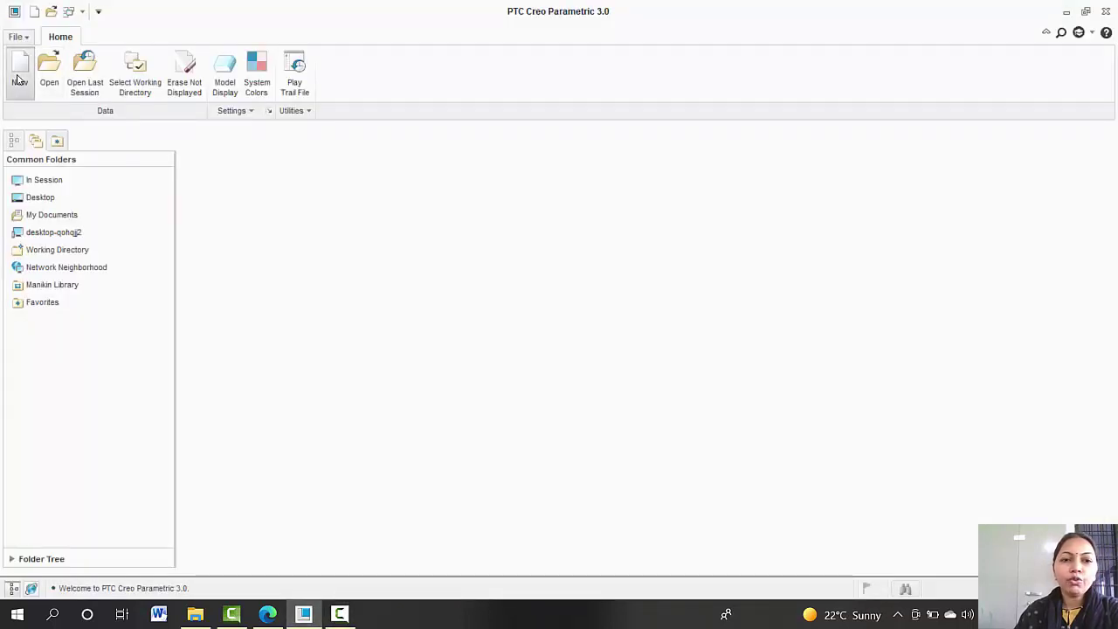
left_click(482, 283)
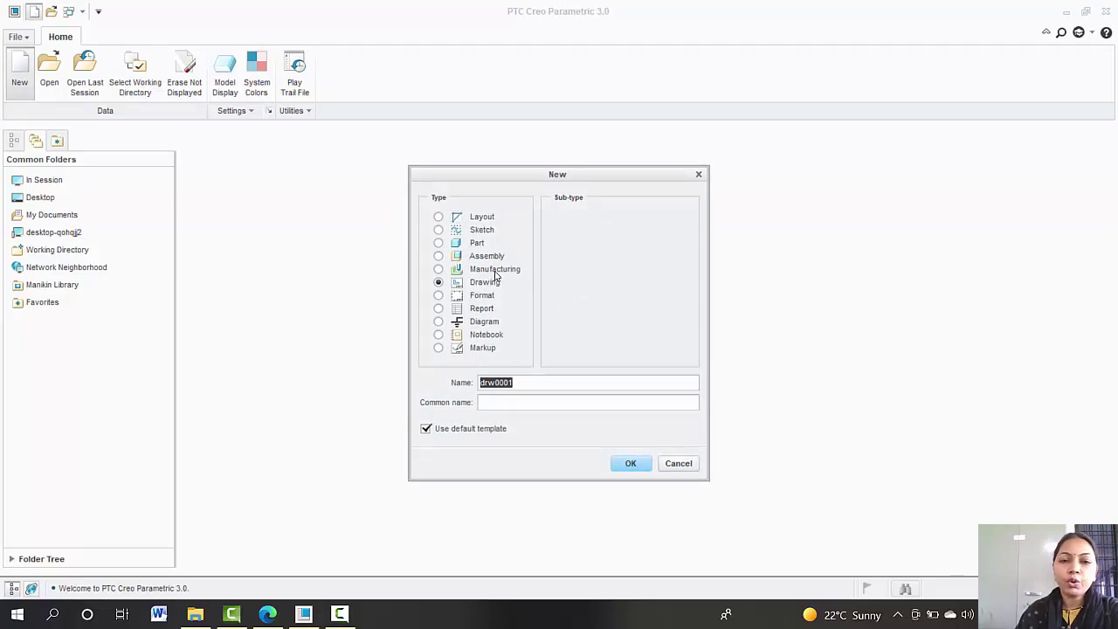
left_click(451, 434)
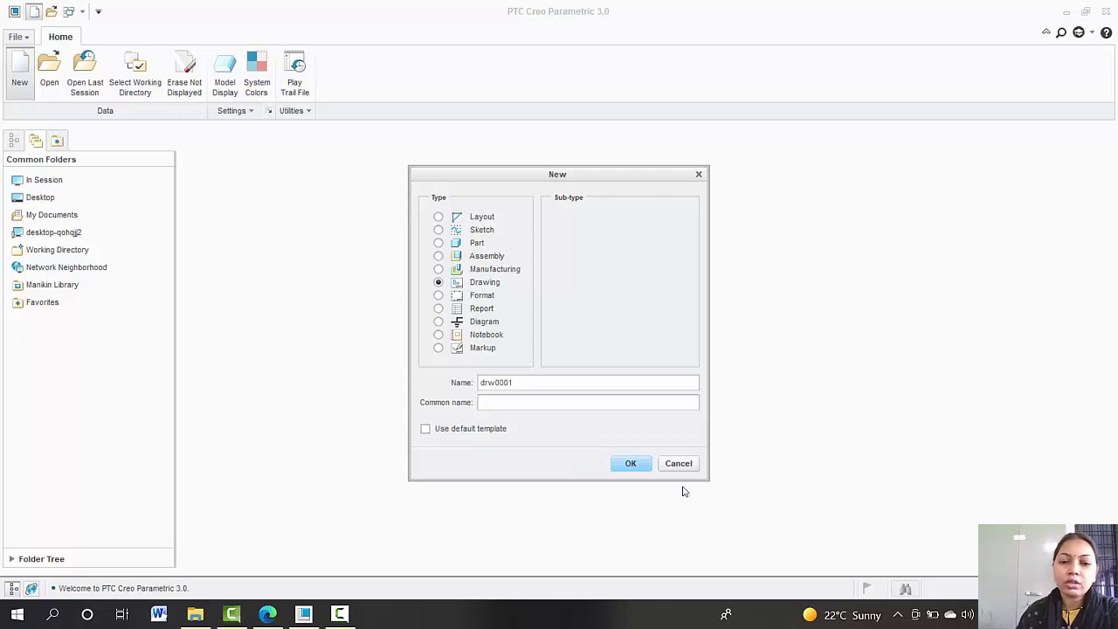
left_click(630, 464)
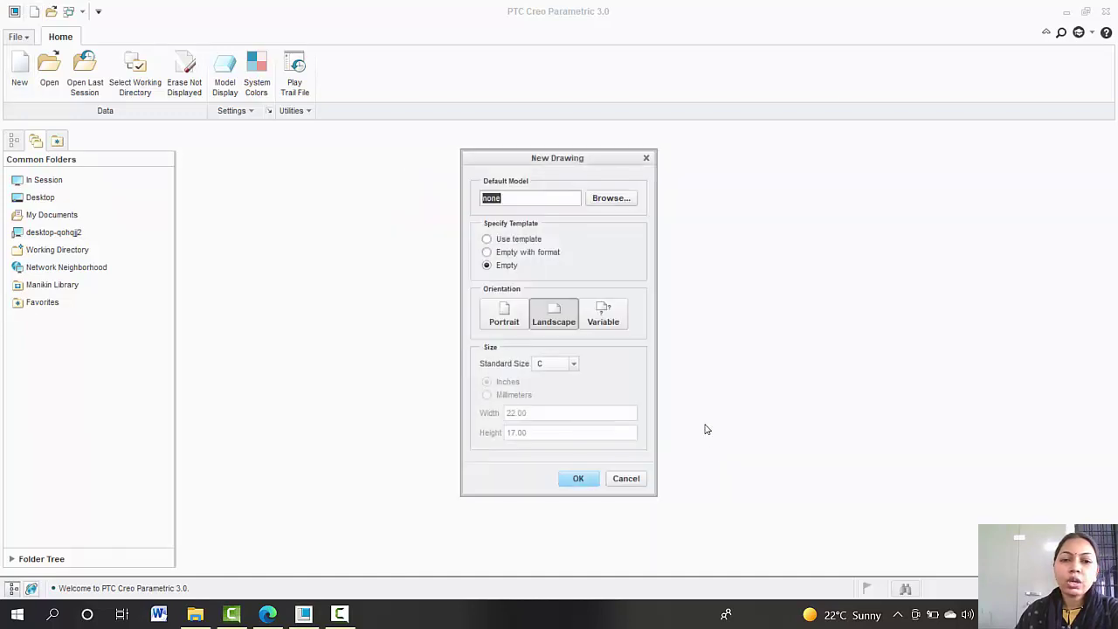
Choose prn7.prt from the SMA folder under pen drive data\ppe 2021-22 on drive D as the drawing's default model.
left_click(612, 199)
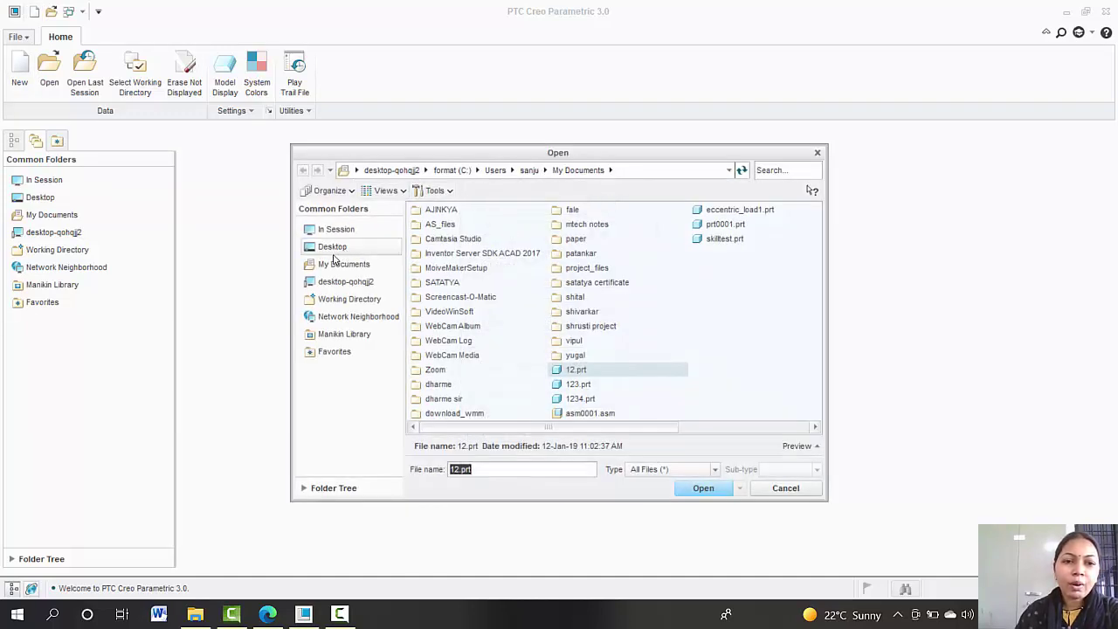
left_click(345, 282)
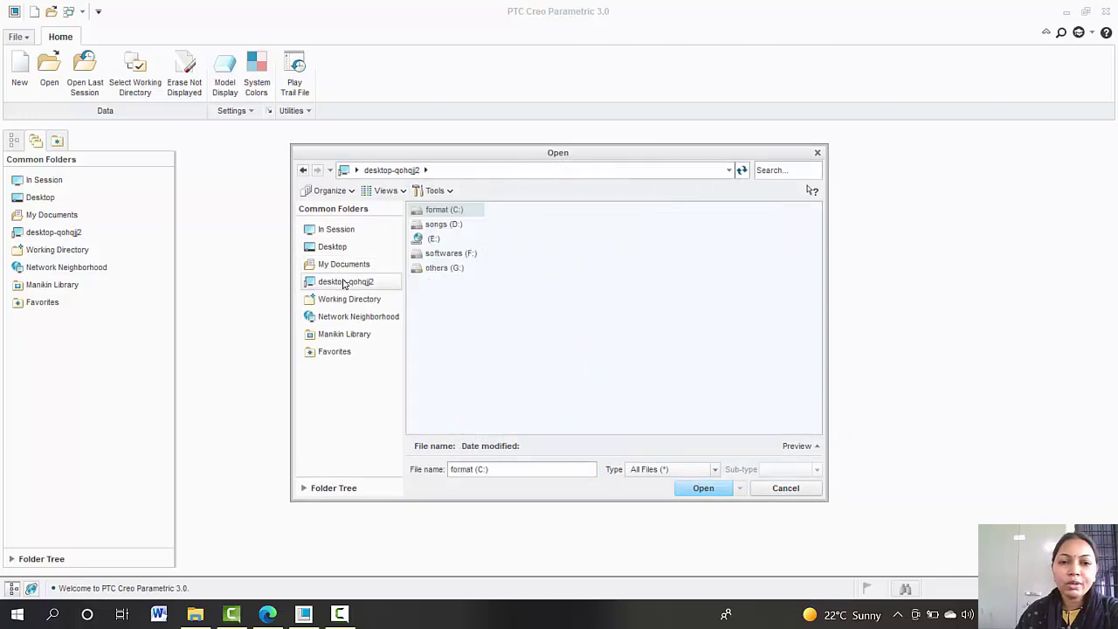
double_click(438, 225)
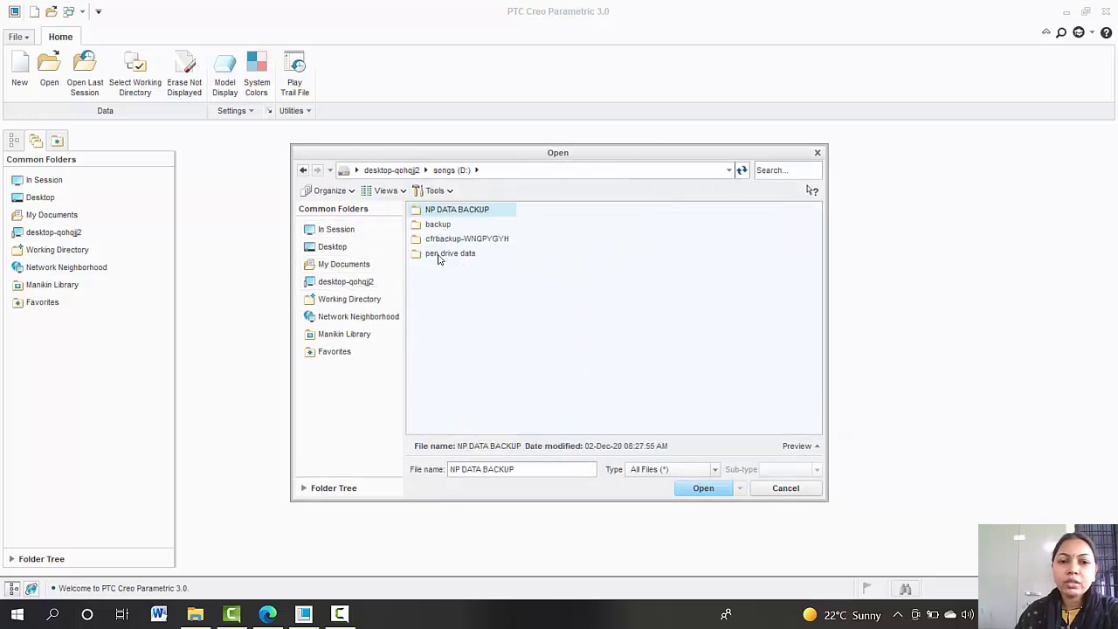
double_click(441, 254)
double_click(608, 297)
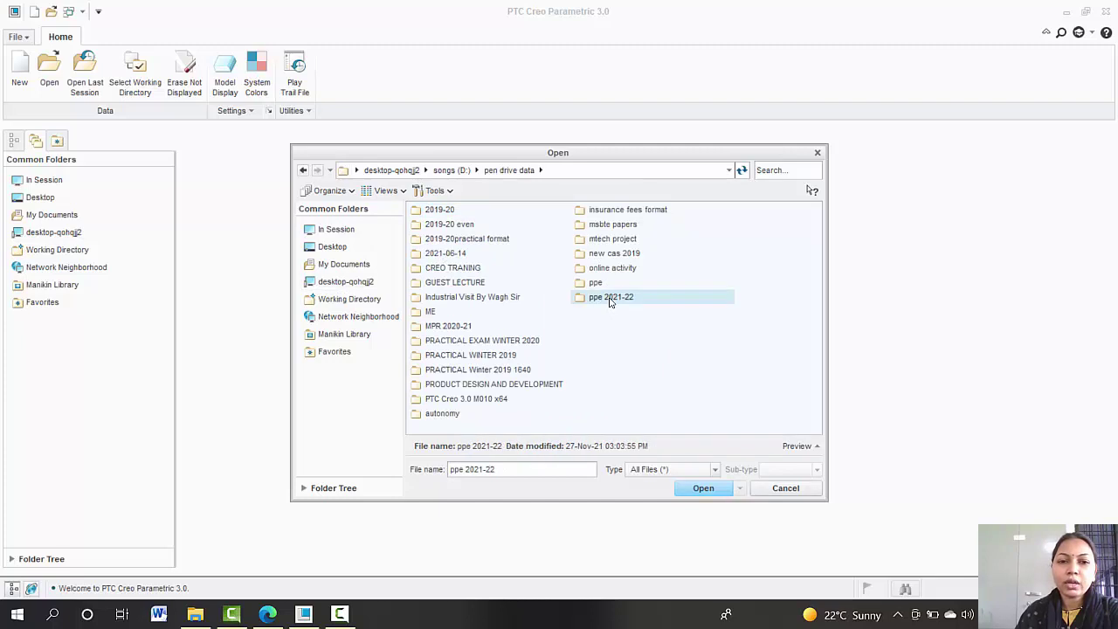
double_click(437, 213)
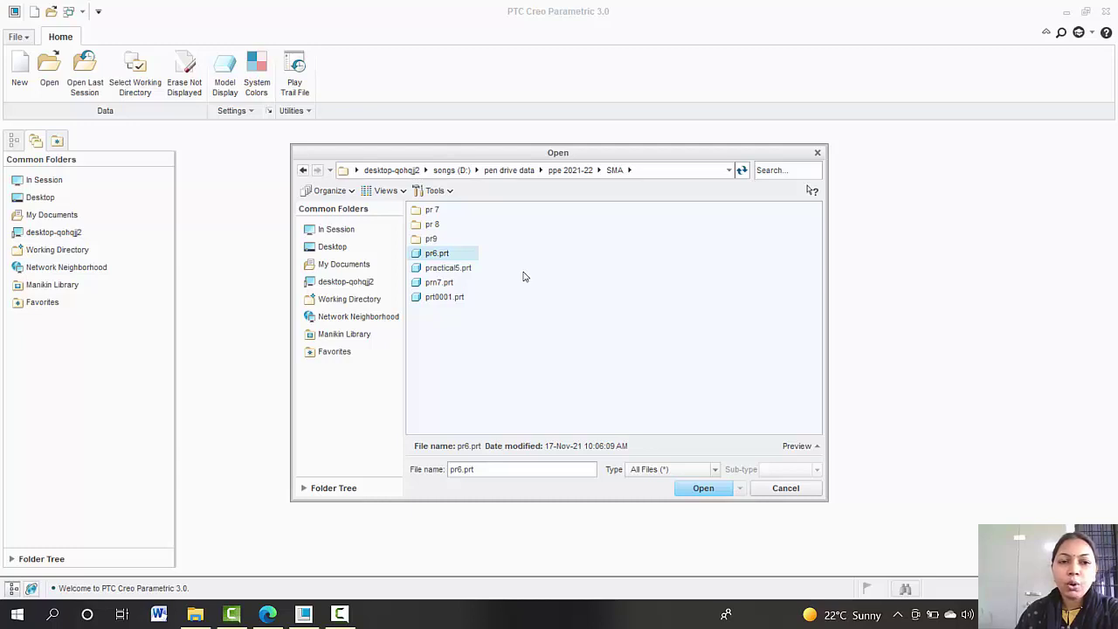
left_click(788, 491)
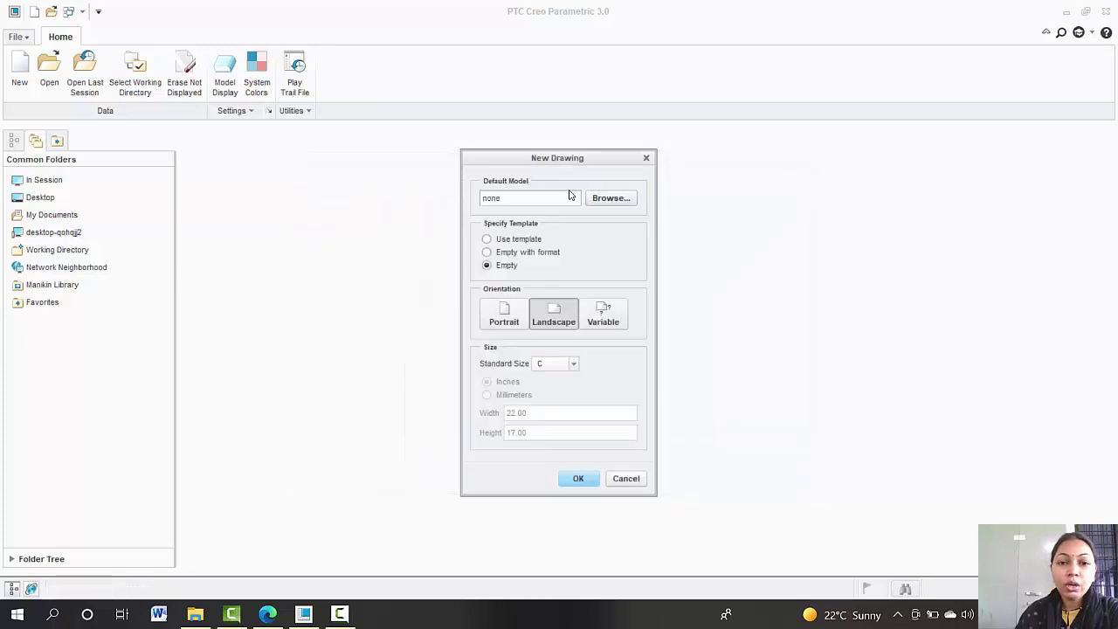
left_click(612, 199)
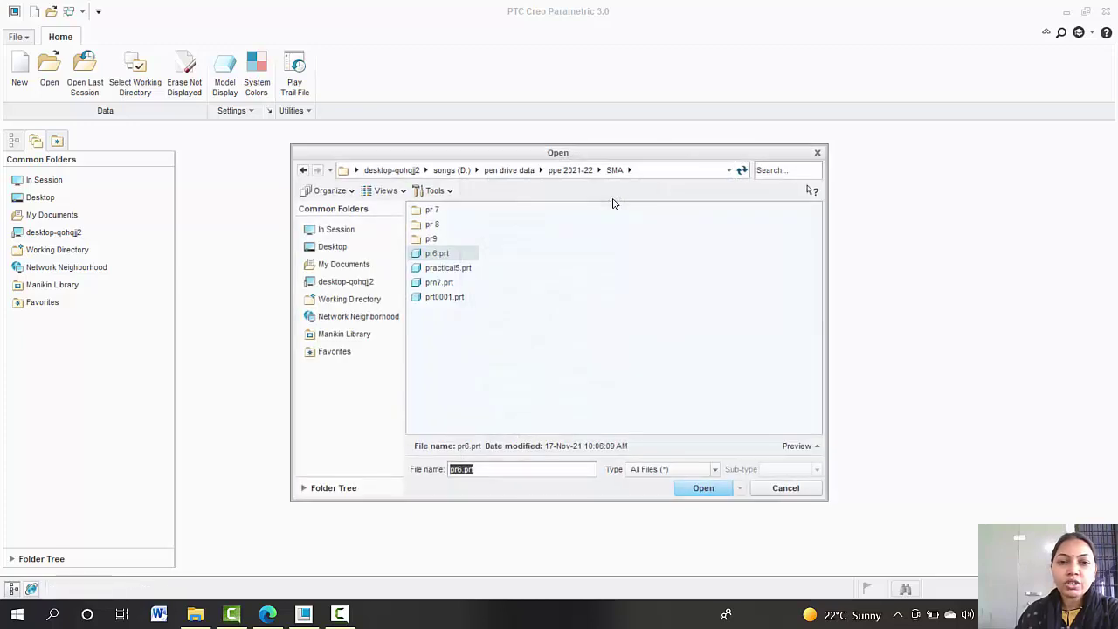
double_click(447, 211)
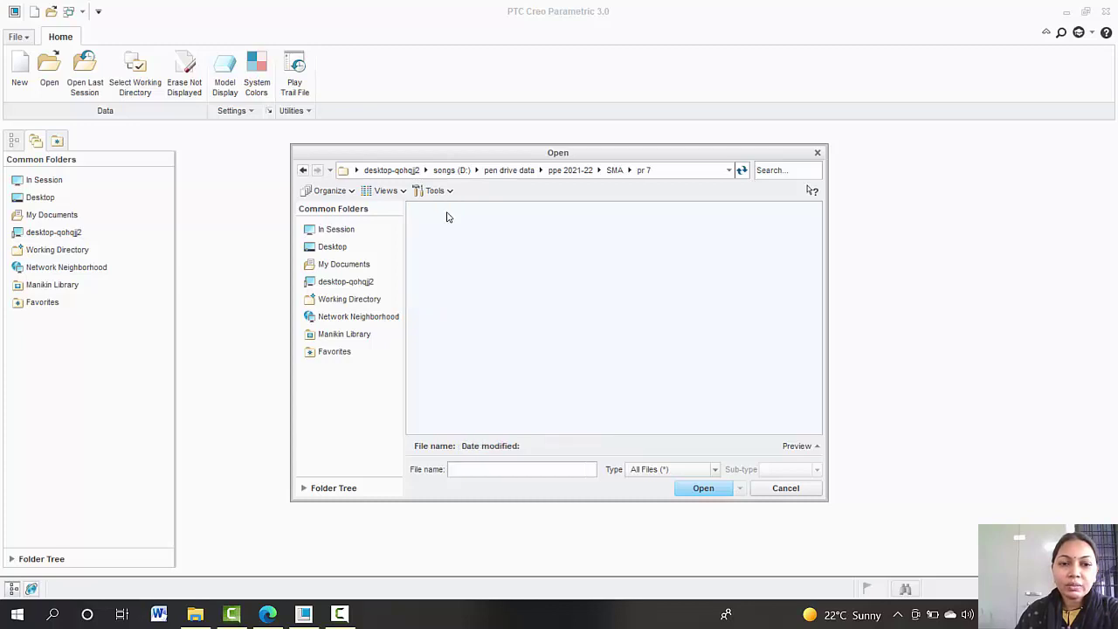
left_click(614, 169)
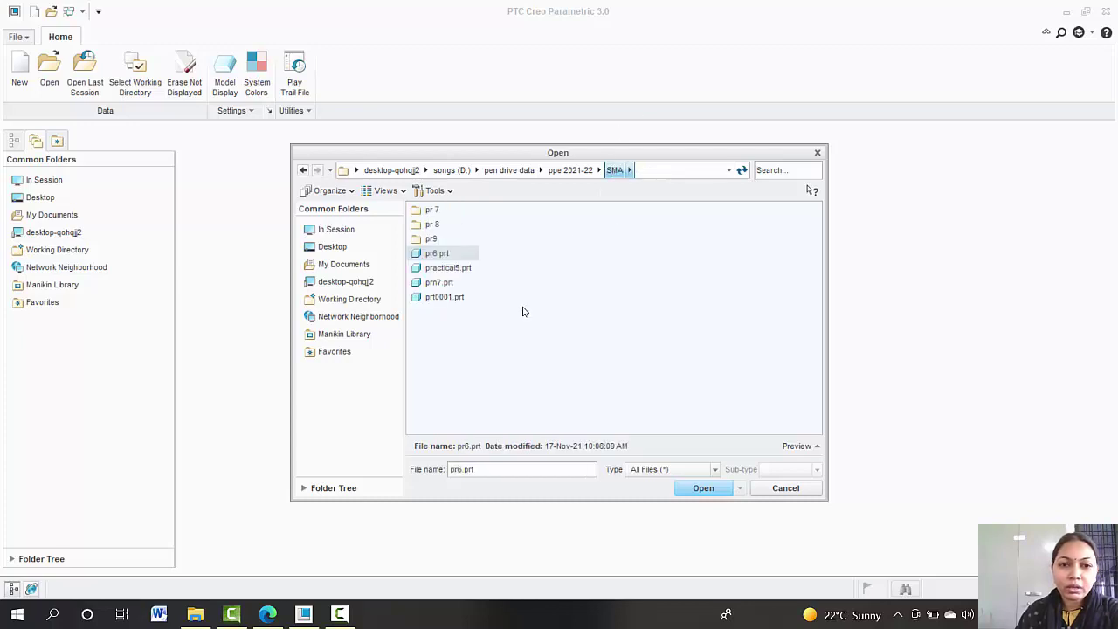
left_click(439, 285)
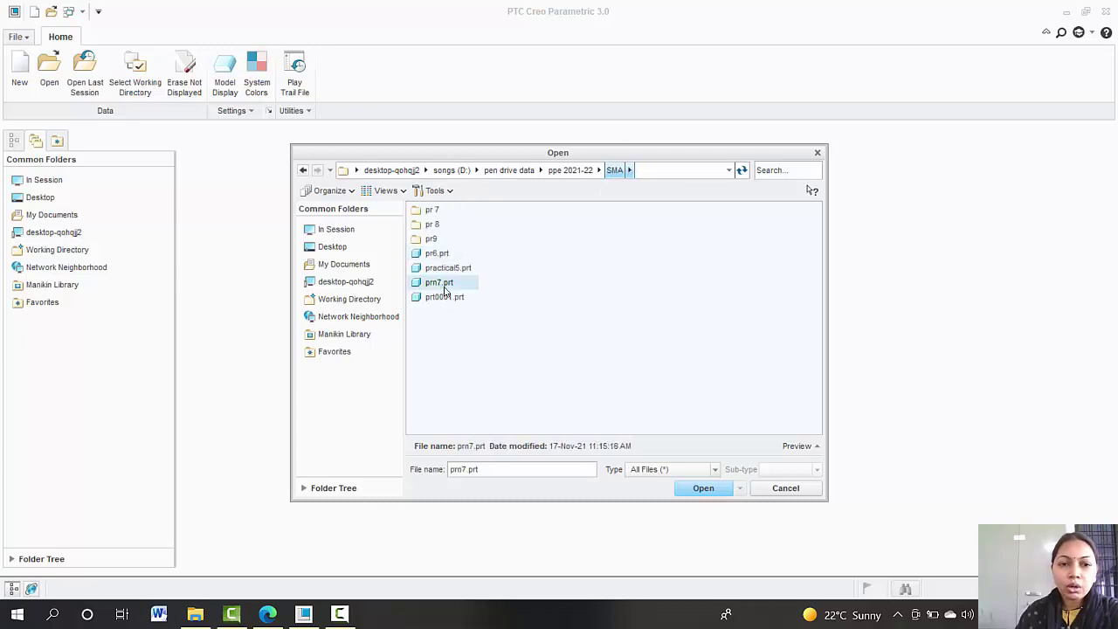
left_click(703, 489)
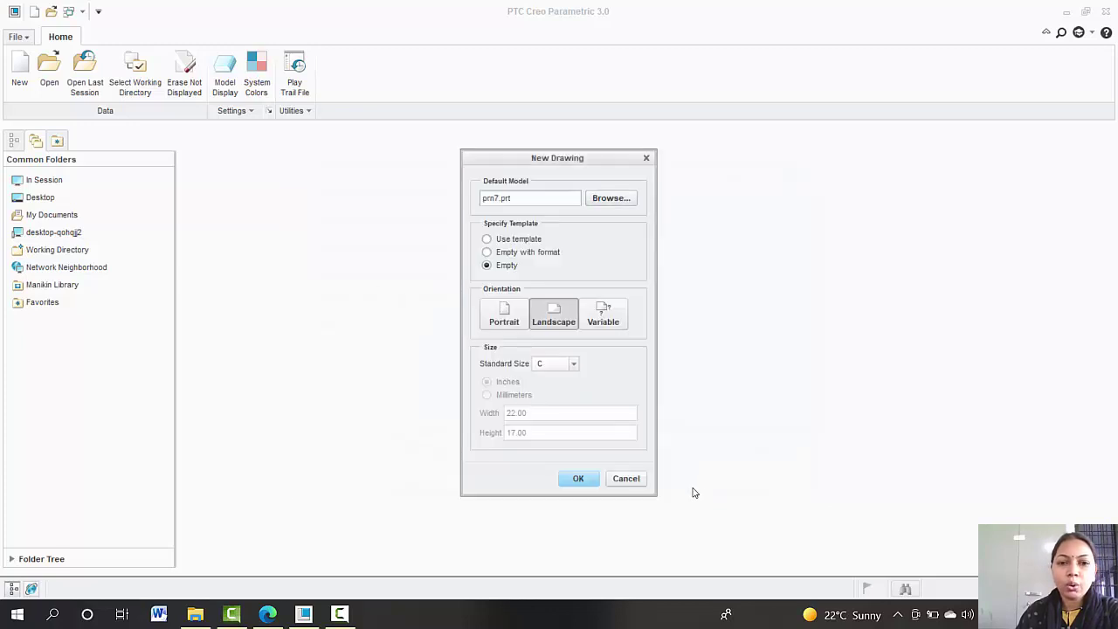
Create the drawing as empty with format, using frm0002.frm from the ppe 2021-22\SMA folder on drive D.
left_click(515, 252)
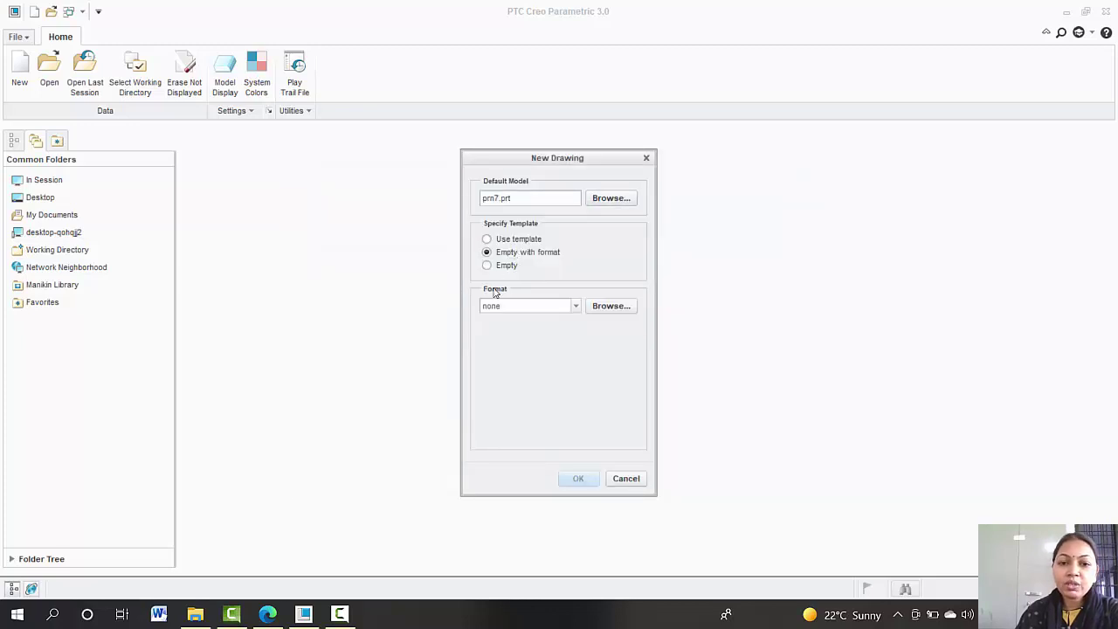
left_click(622, 310)
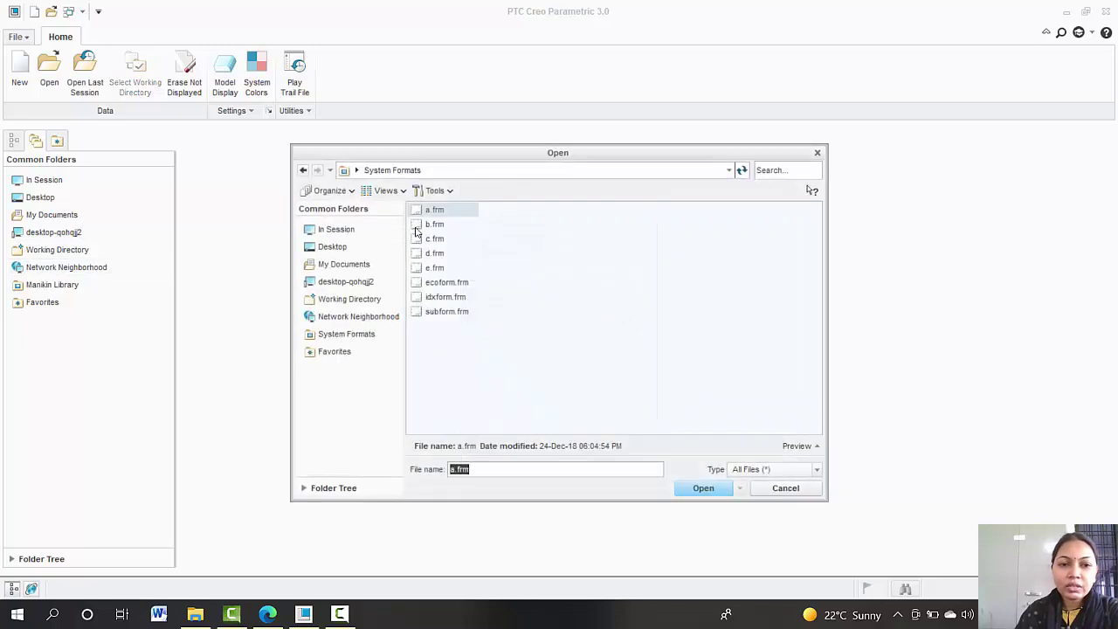
left_click(338, 288)
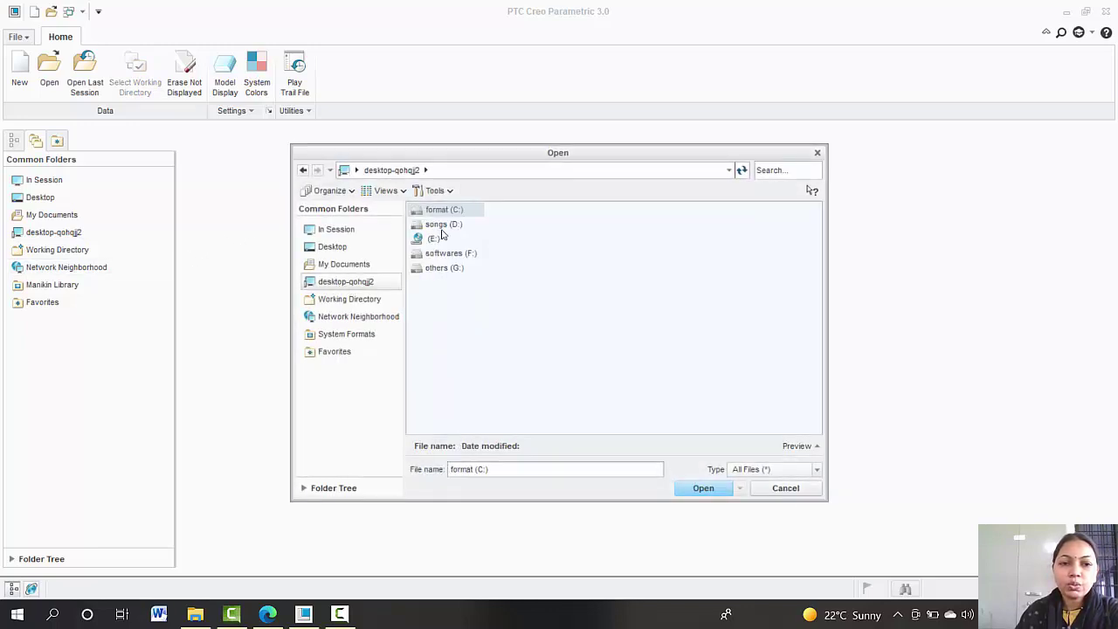
double_click(452, 226)
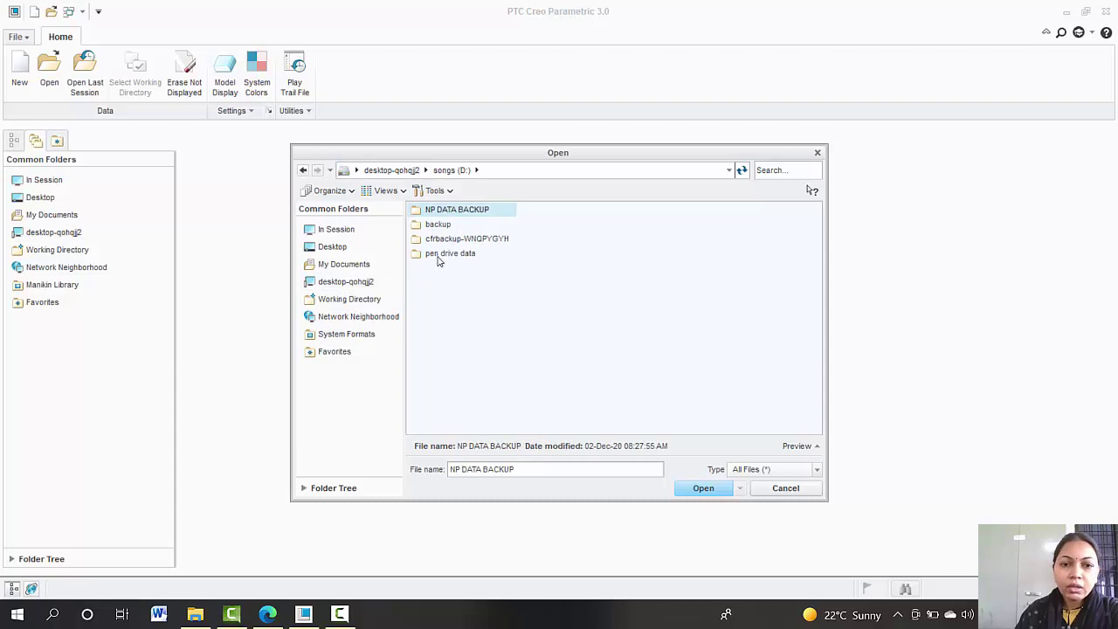
double_click(439, 259)
double_click(602, 299)
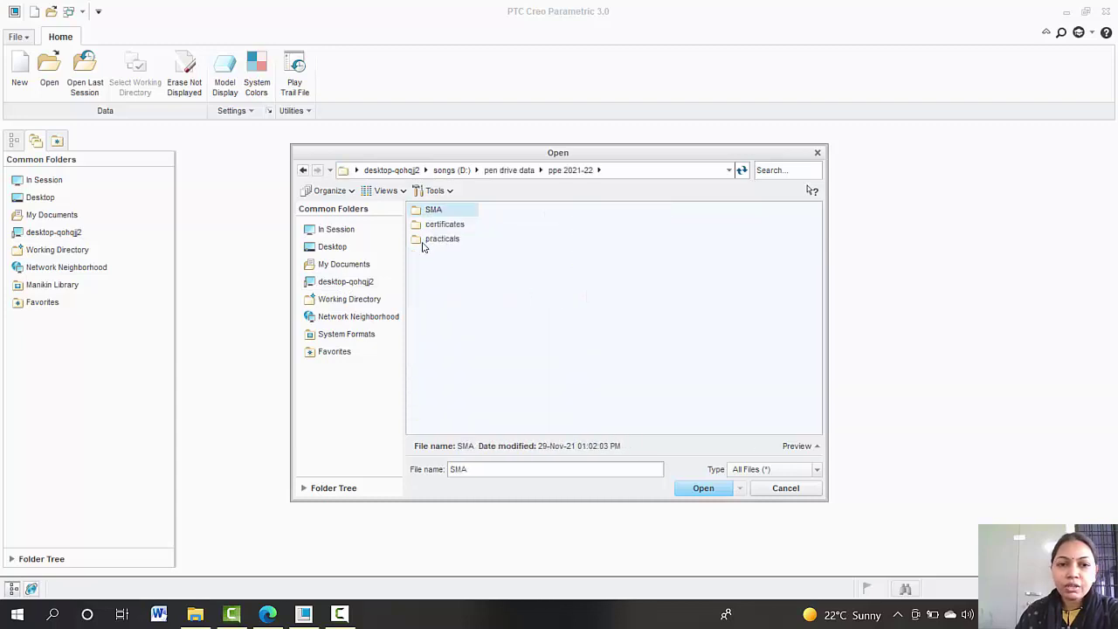
double_click(447, 211)
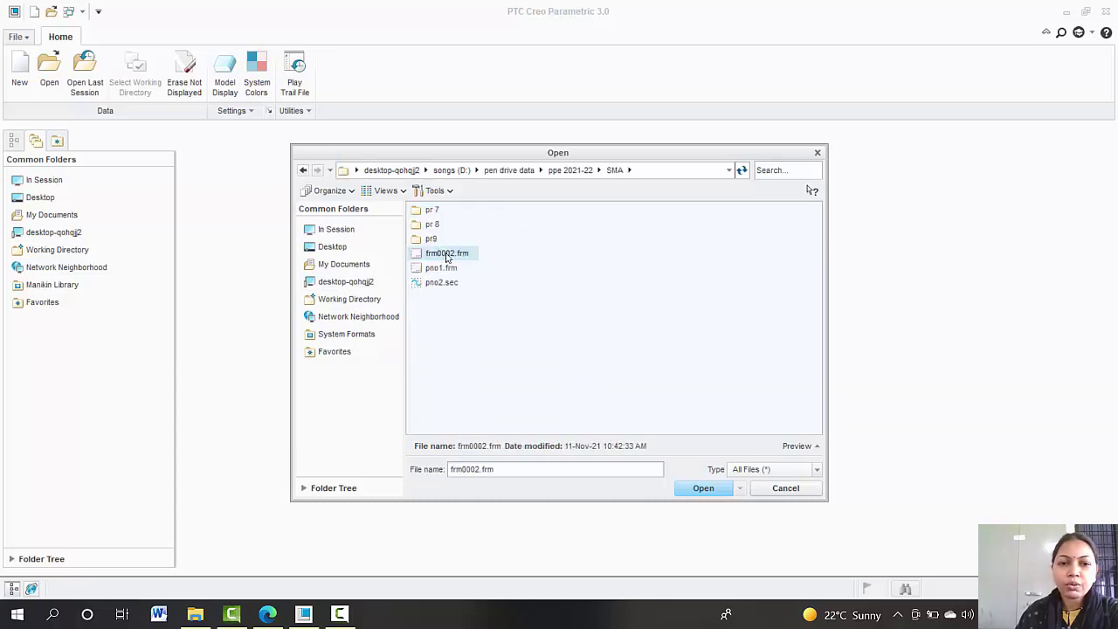
double_click(448, 254)
left_click(578, 479)
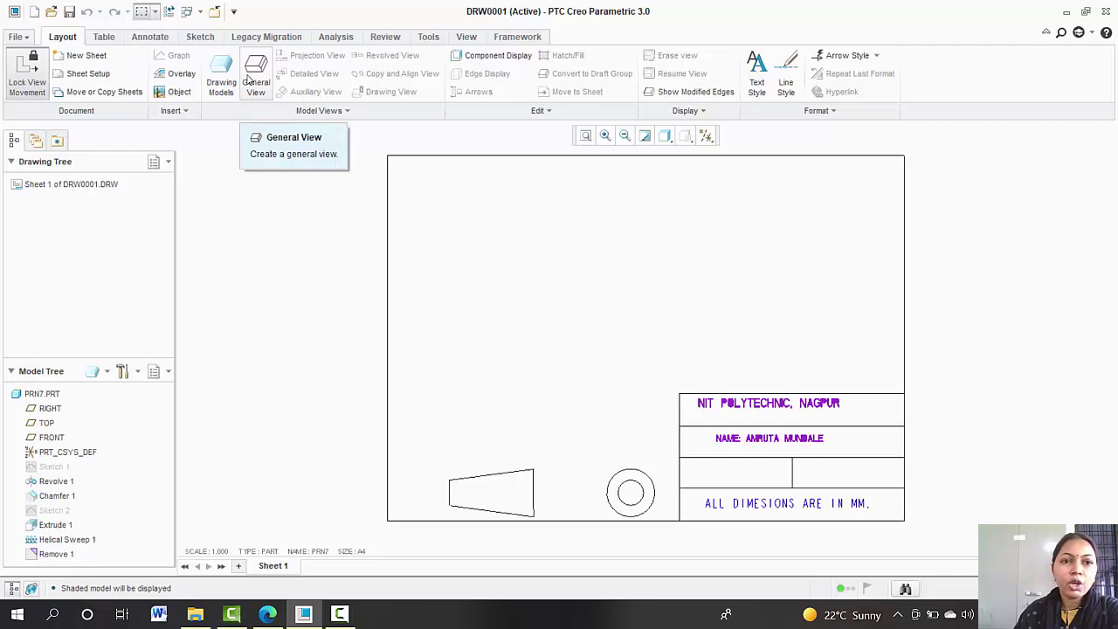
Place a general view with no combined state in the sheet's upper-left area and orient it to FRONT.
left_click(255, 79)
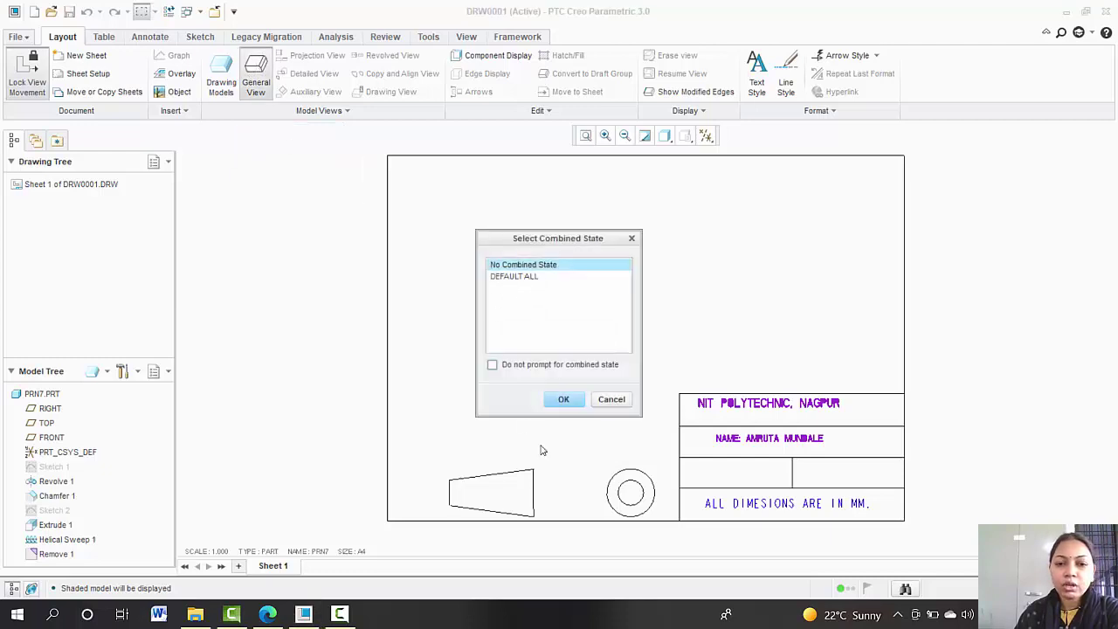
left_click(564, 403)
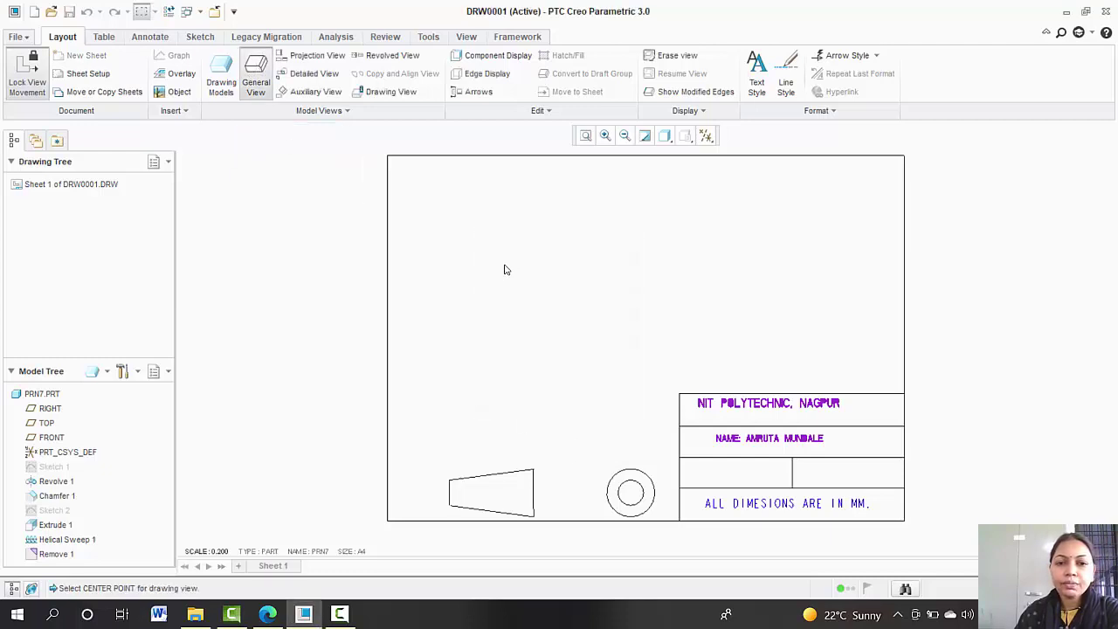
left_click(504, 270)
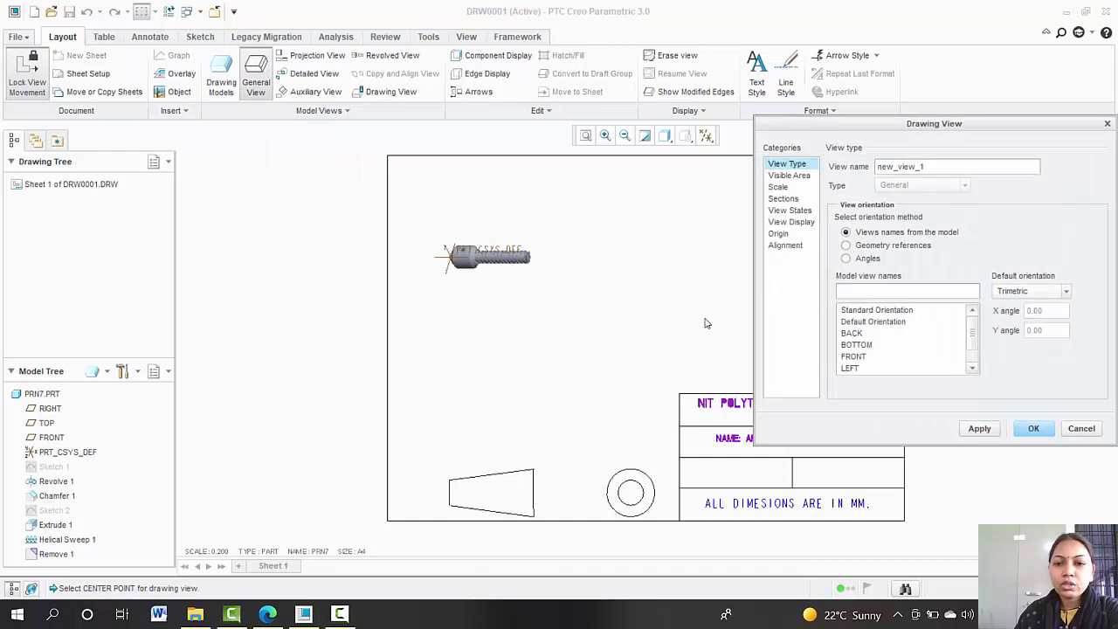
left_click(860, 362)
left_click(980, 428)
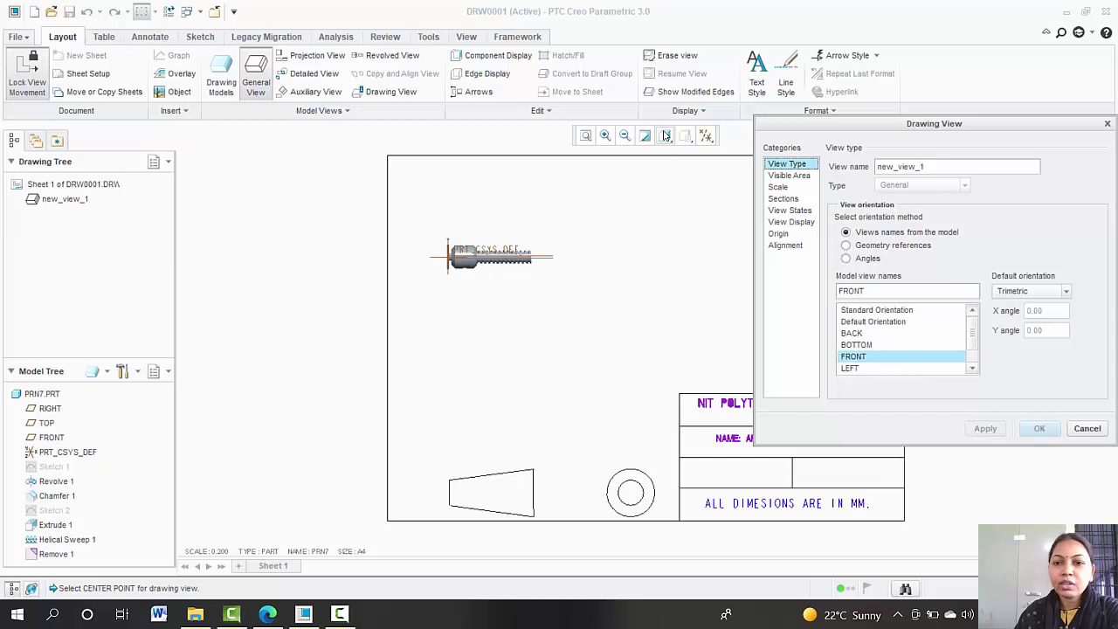
Set the front view's display style to Hidden.
left_click(802, 222)
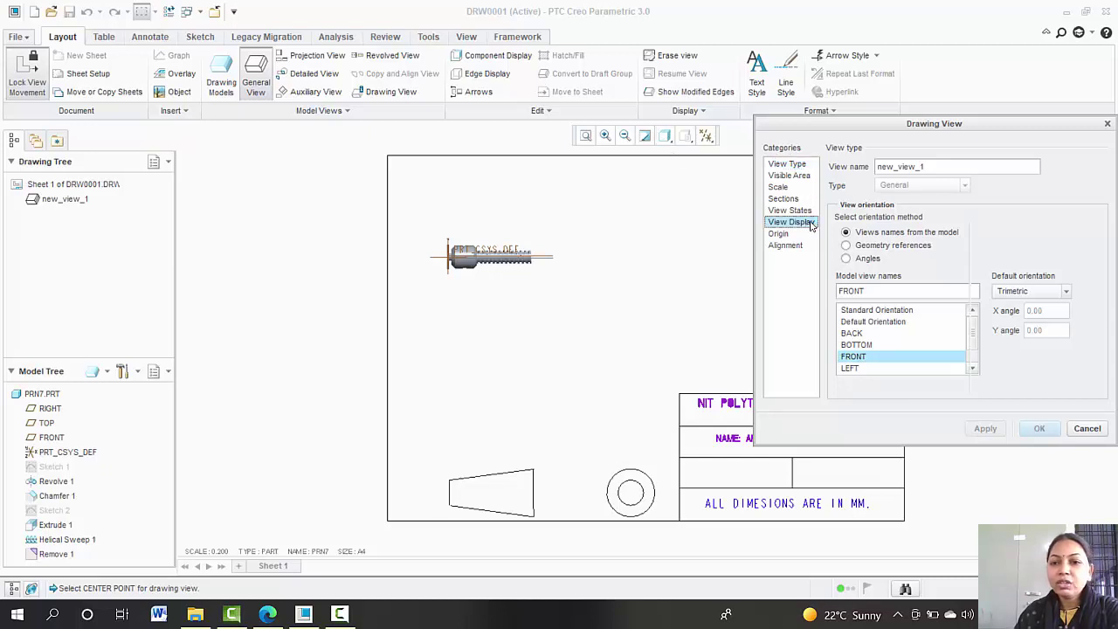
left_click(942, 182)
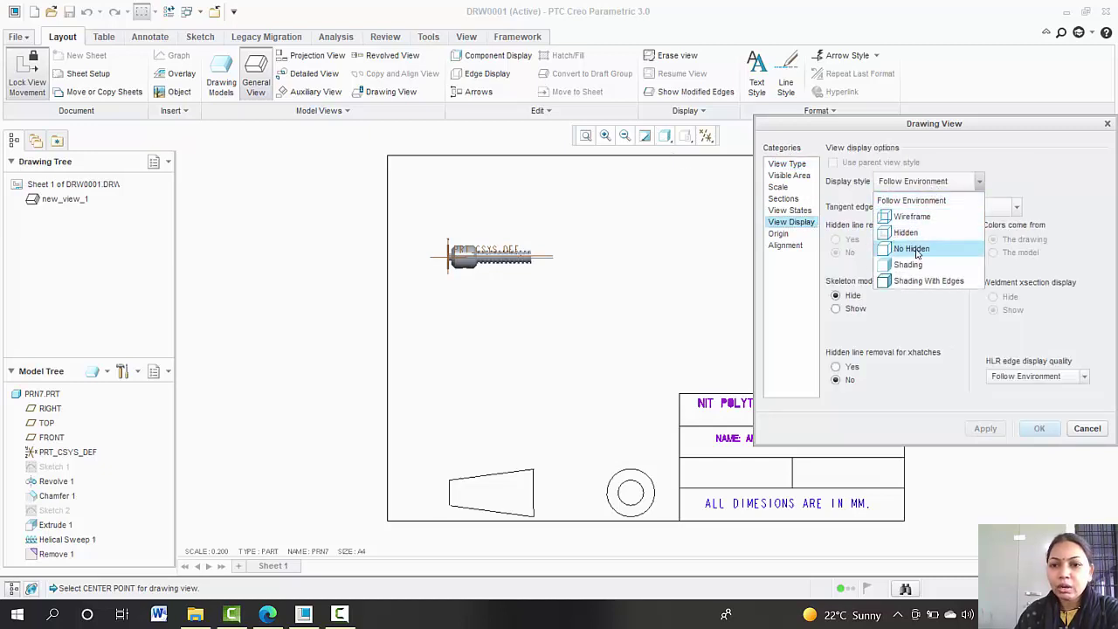
left_click(899, 231)
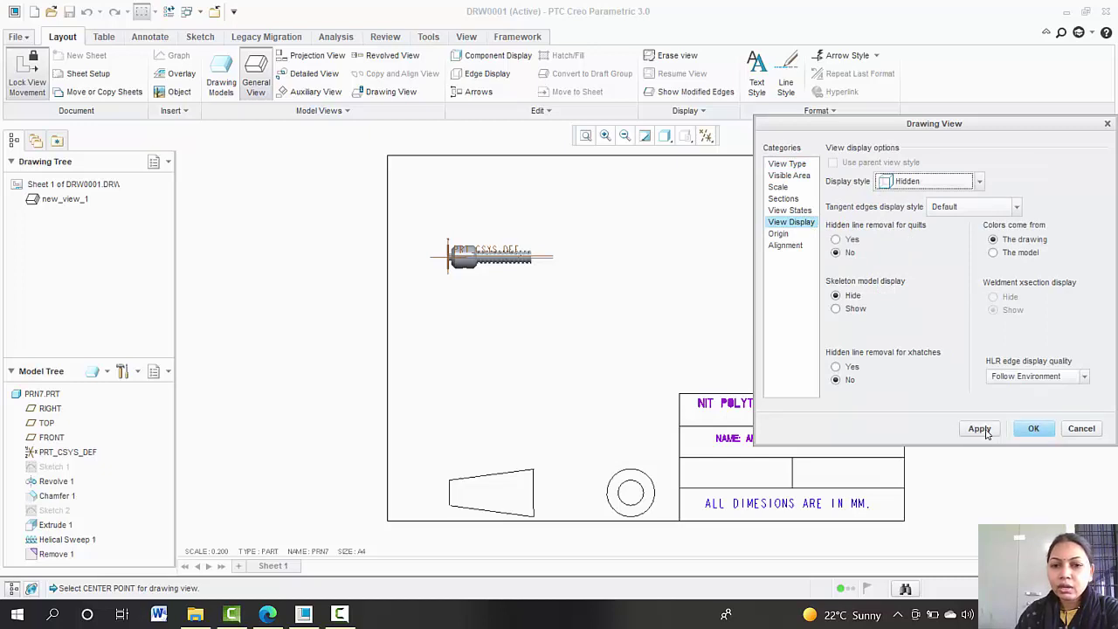
left_click(979, 428)
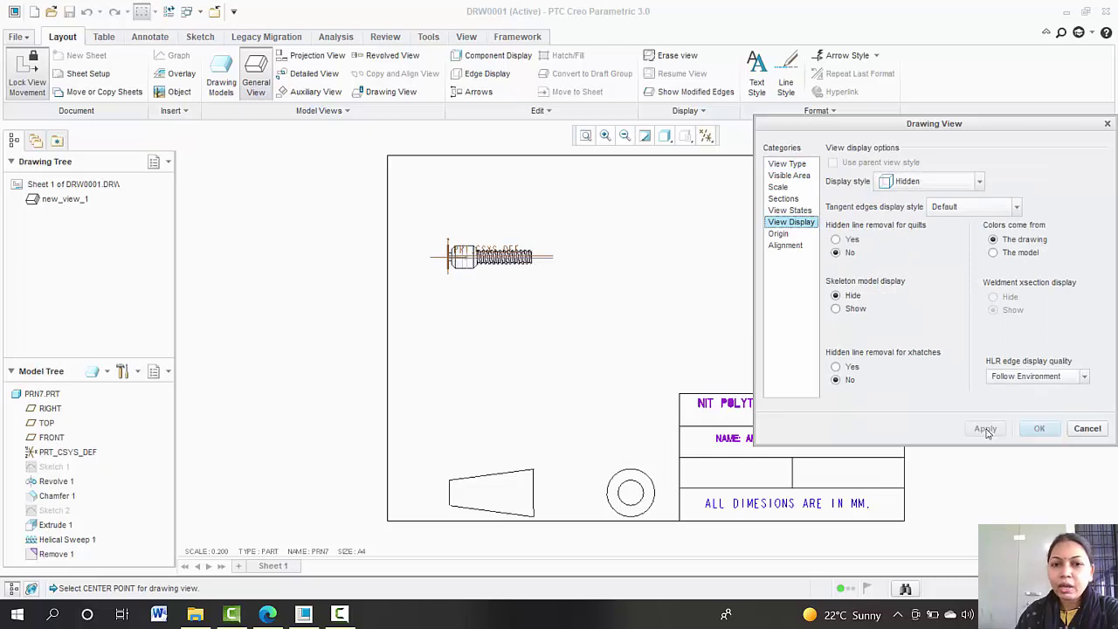
Give the front view a custom scale of 0.4 and close the view settings.
left_click(780, 188)
left_click(834, 180)
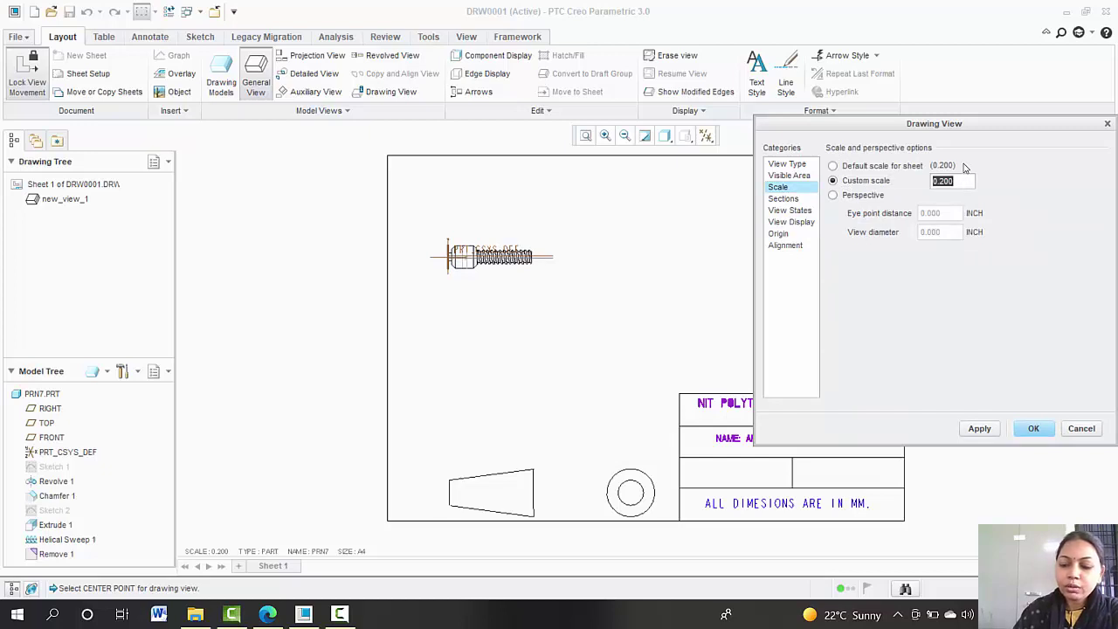
type("0.4")
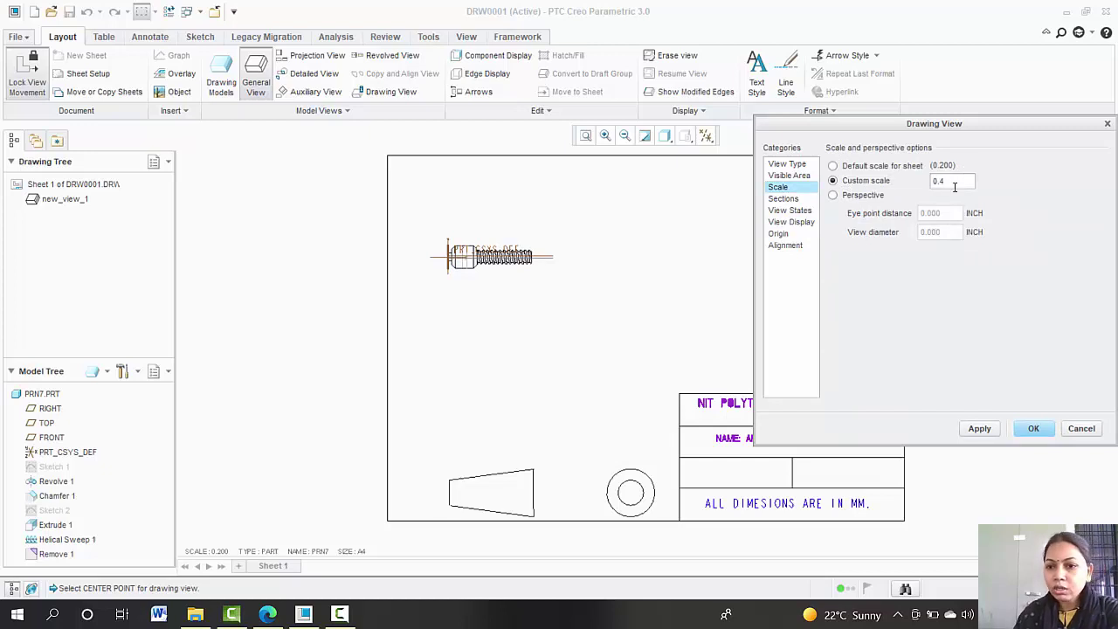
left_click(979, 427)
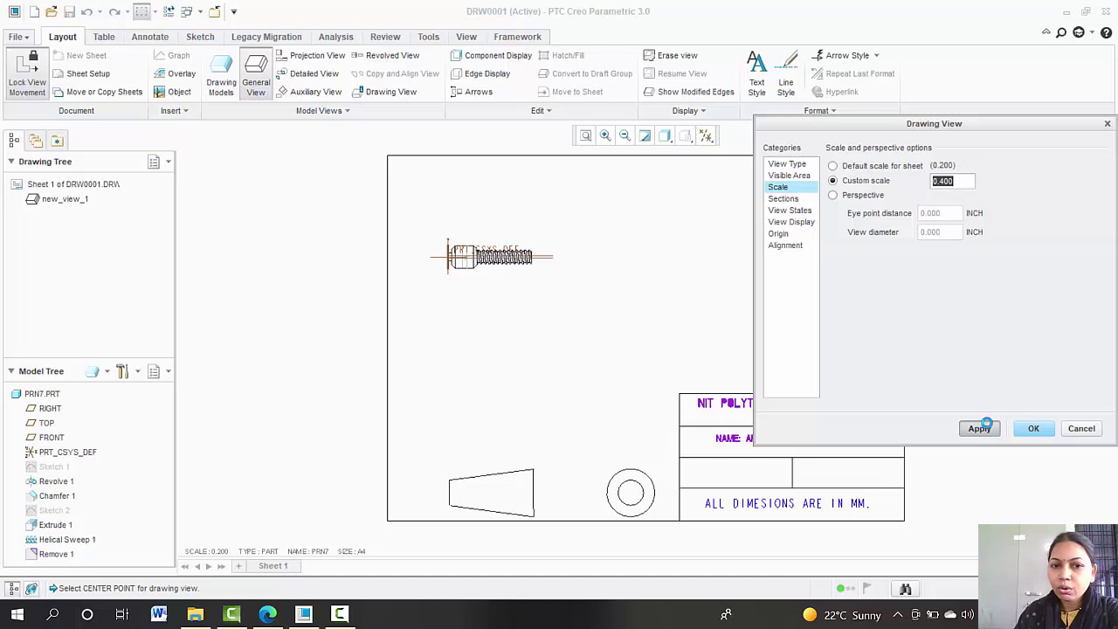
left_click(1082, 428)
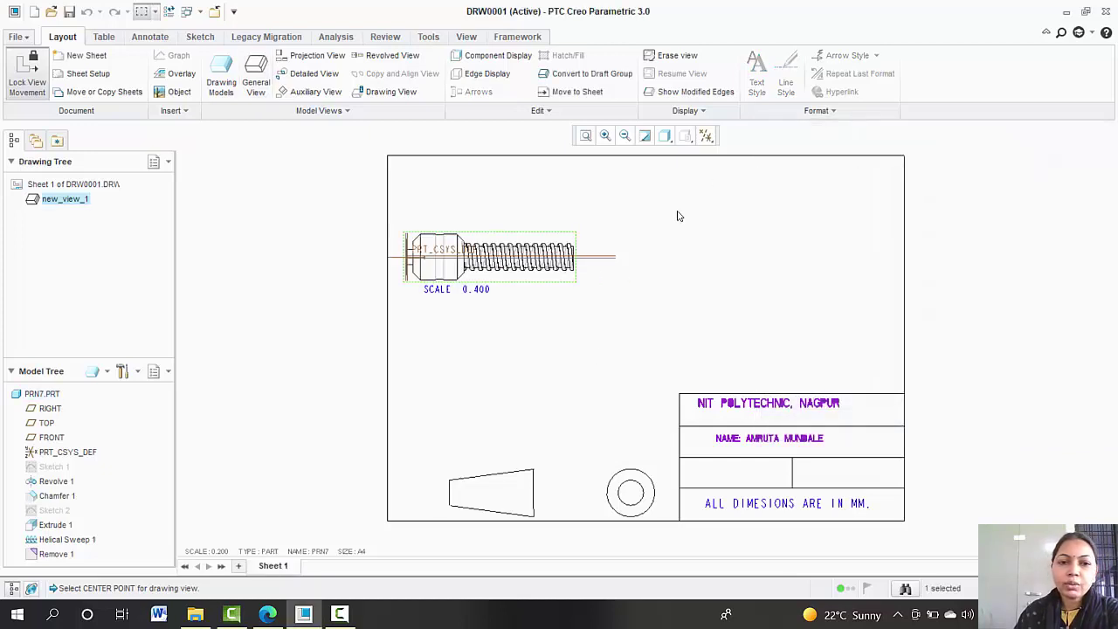
Turn off the display of all datum axes, points, coordinate systems and planes.
left_click(706, 137)
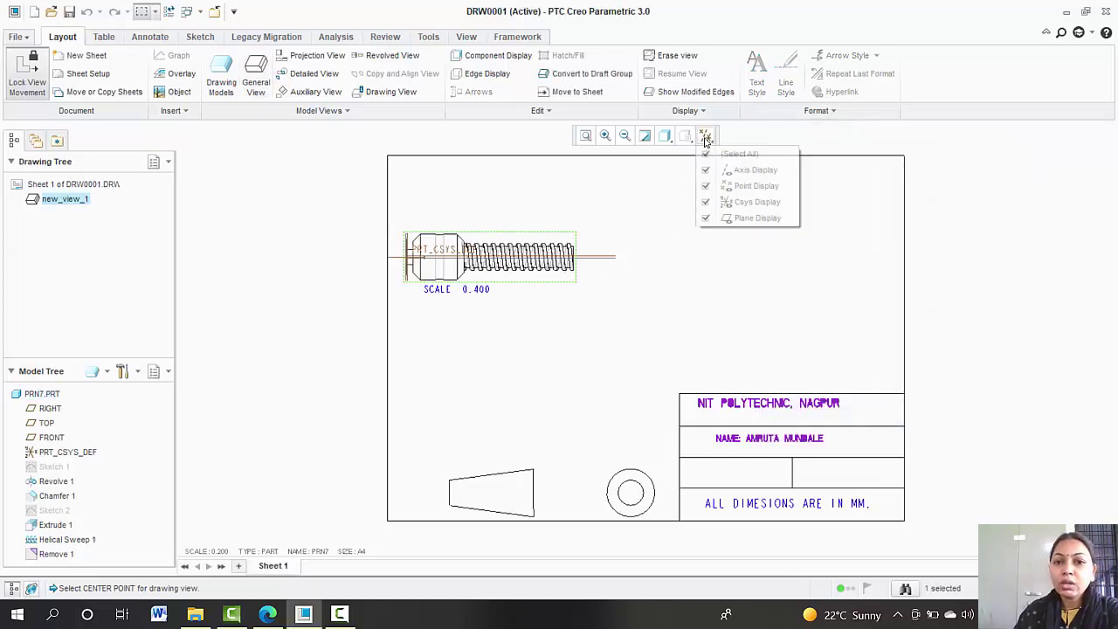
left_click(739, 155)
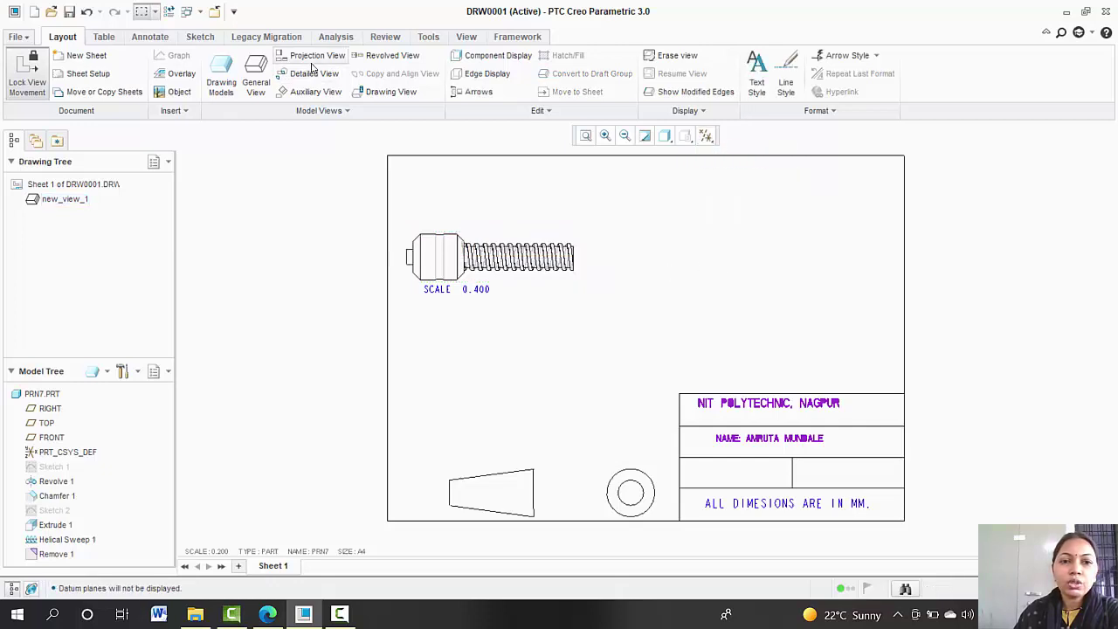
Project a side view beside the front view and another view below it, adding projection arrows for the lower one.
left_click(487, 258)
left_click(317, 55)
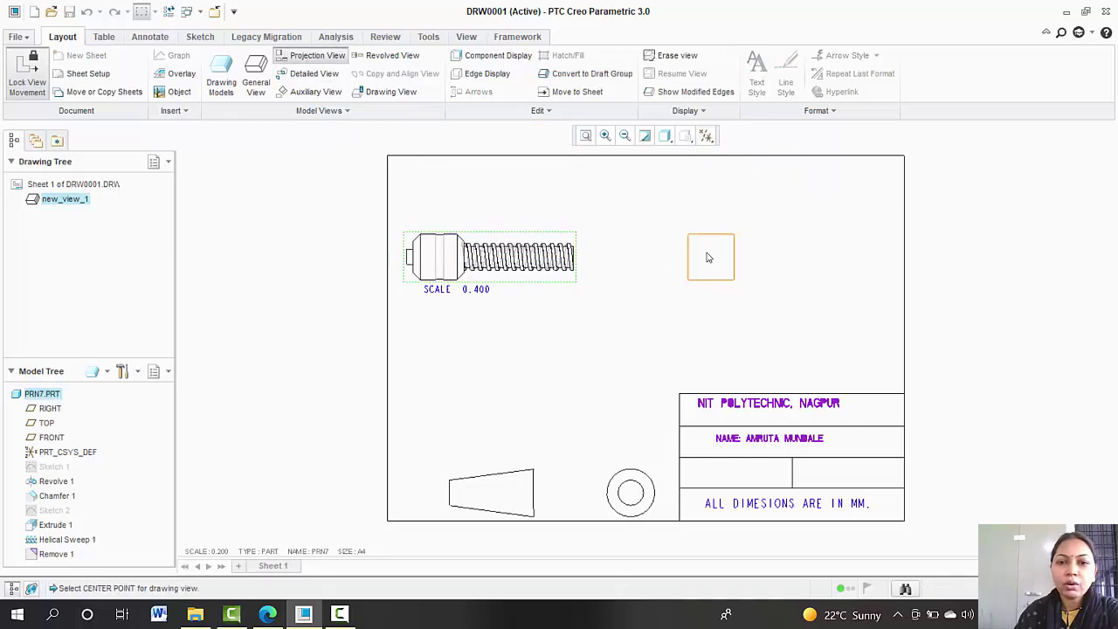
left_click(699, 256)
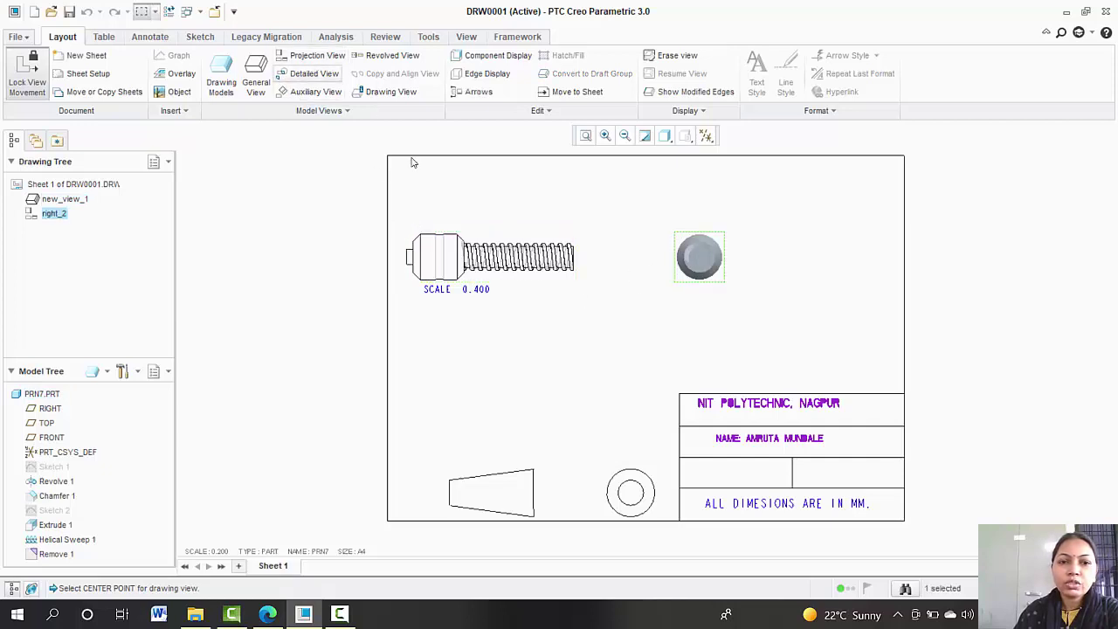
left_click(505, 264)
left_click(317, 55)
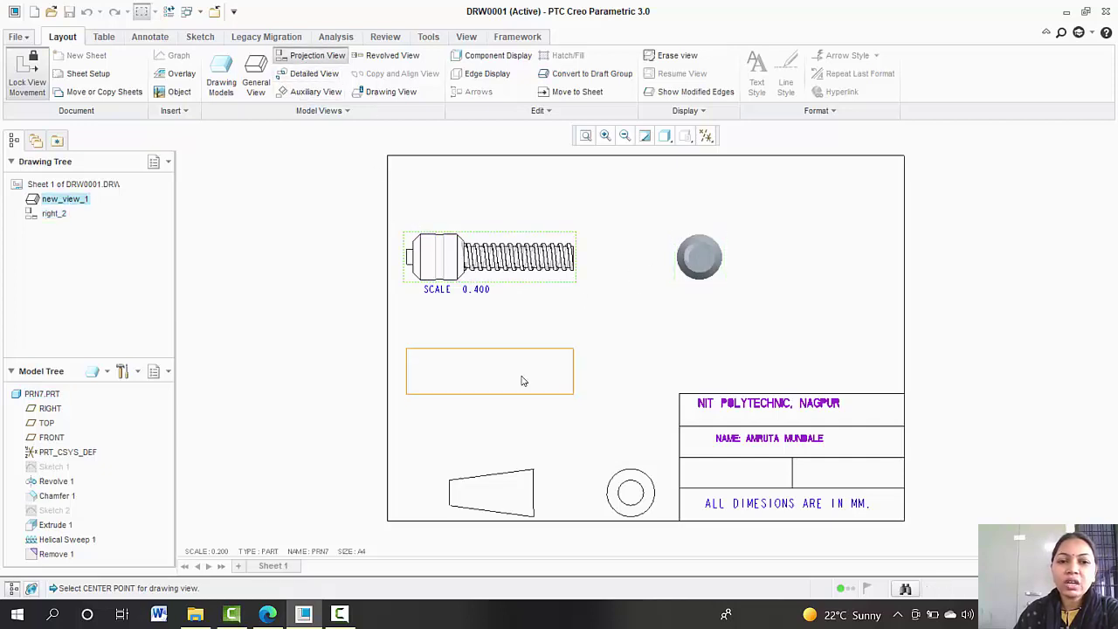
left_click(524, 369)
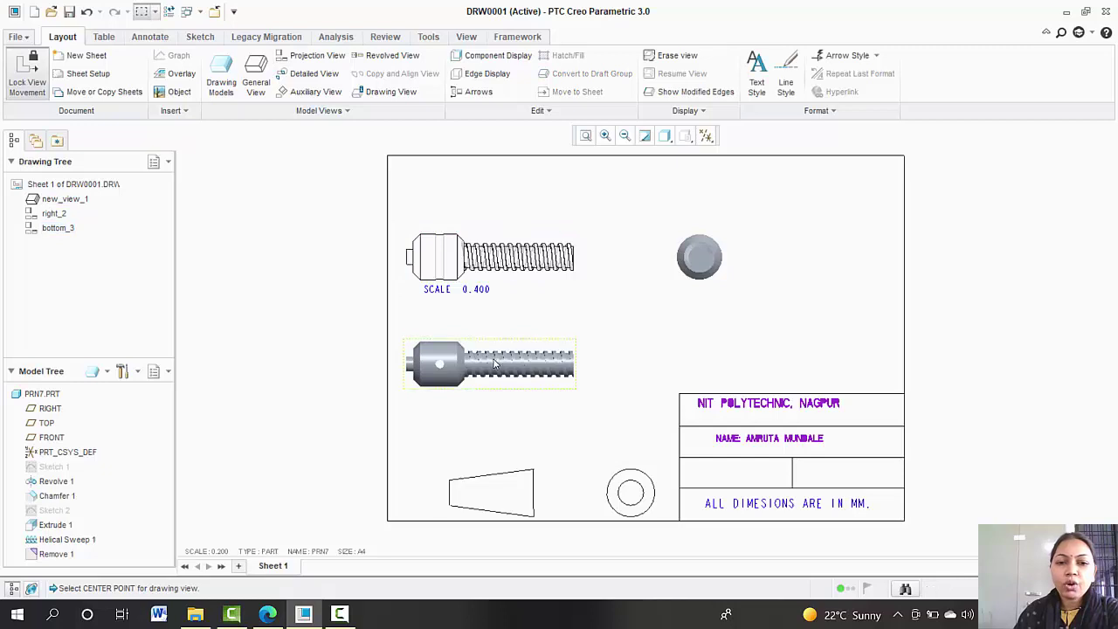
left_click(476, 93)
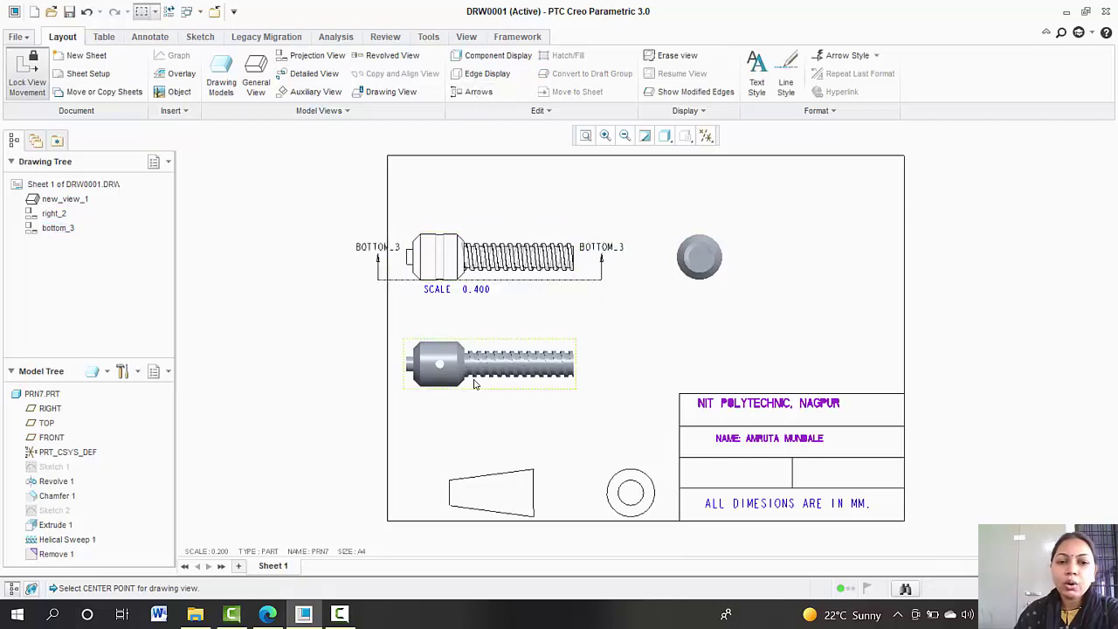
Delete the lower and side projected views, leaving only the front view.
key("Delete")
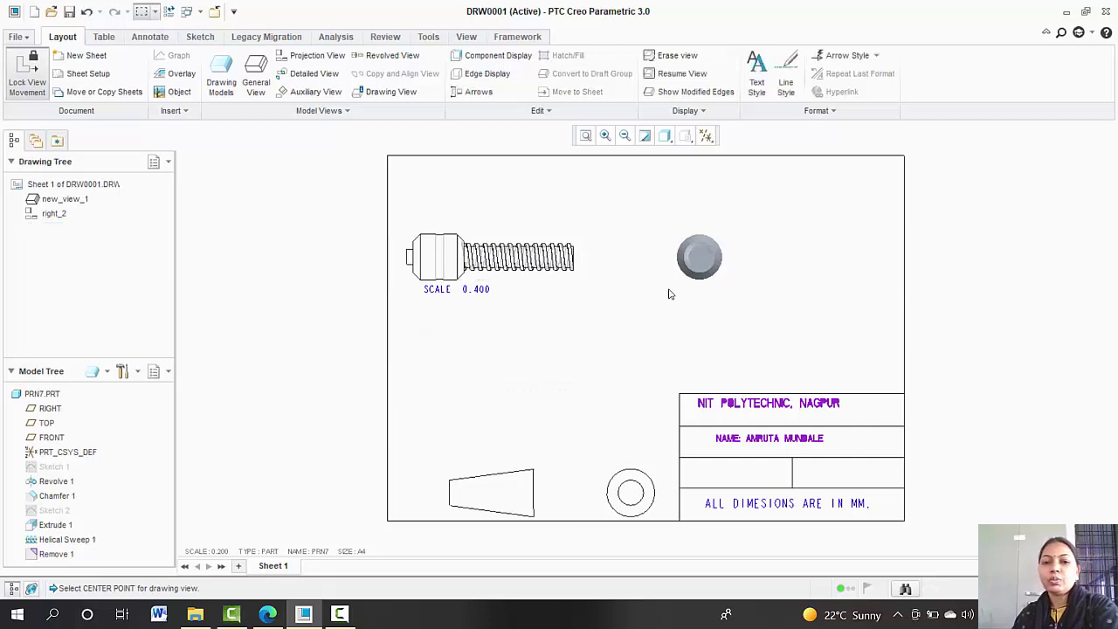
left_click(718, 262)
key("Delete")
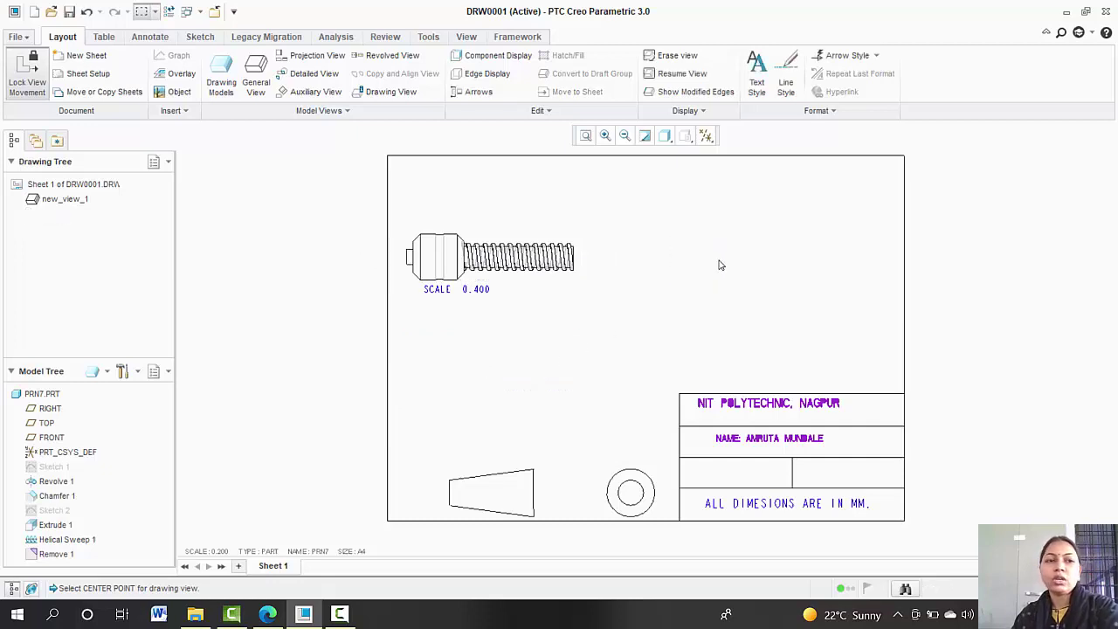
Set projection_type to first_angle in the drawing's detail options, apply it and close the drawing properties.
left_click(17, 36)
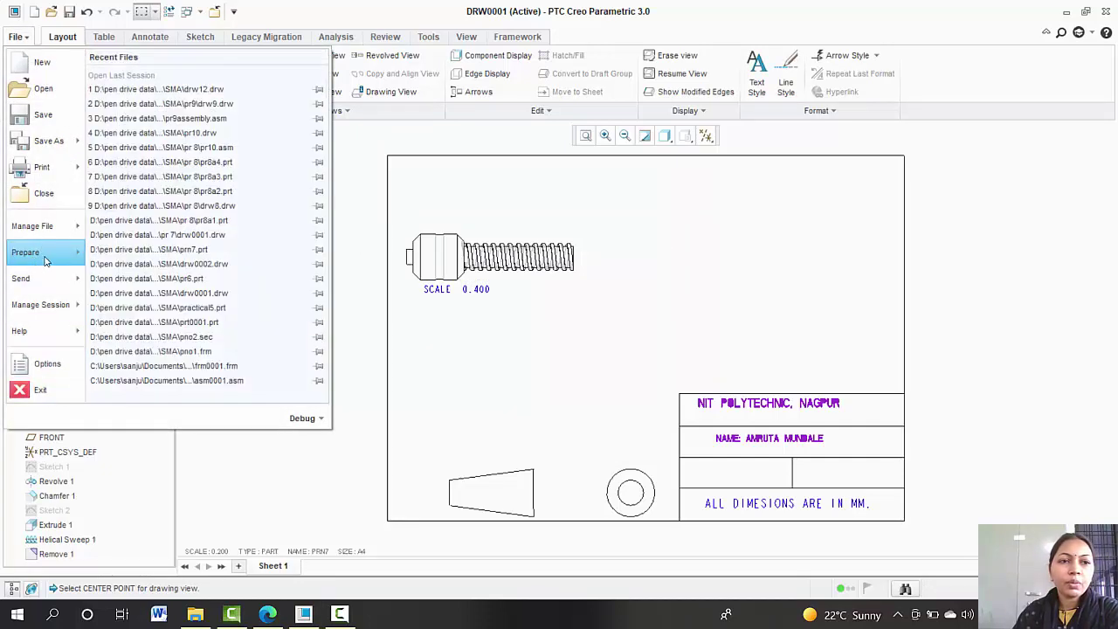
mouse_move(34, 252)
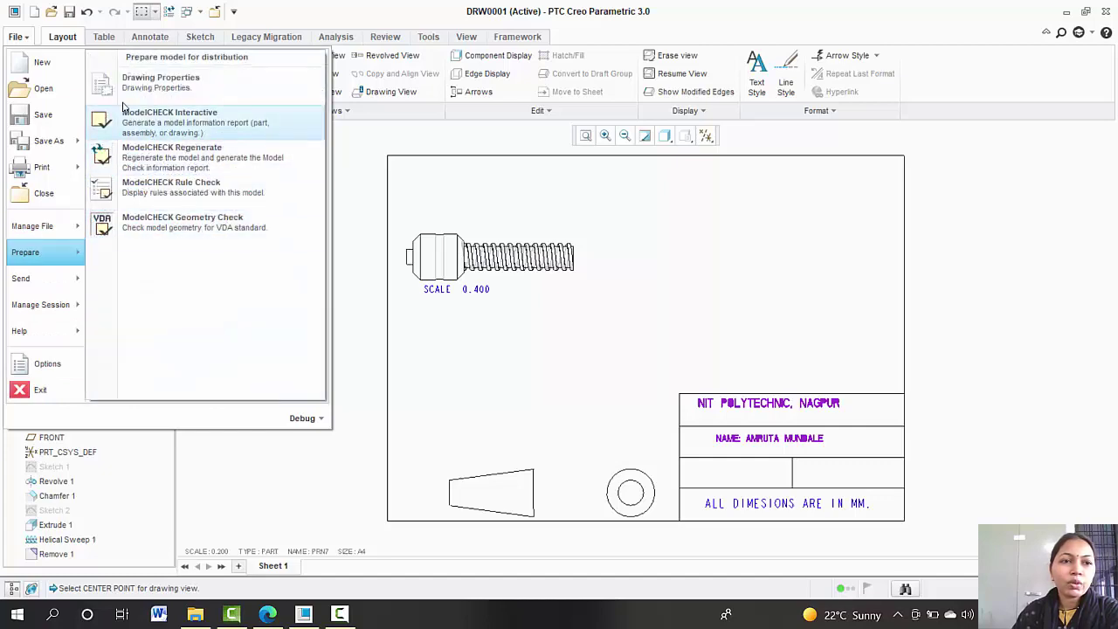
left_click(133, 91)
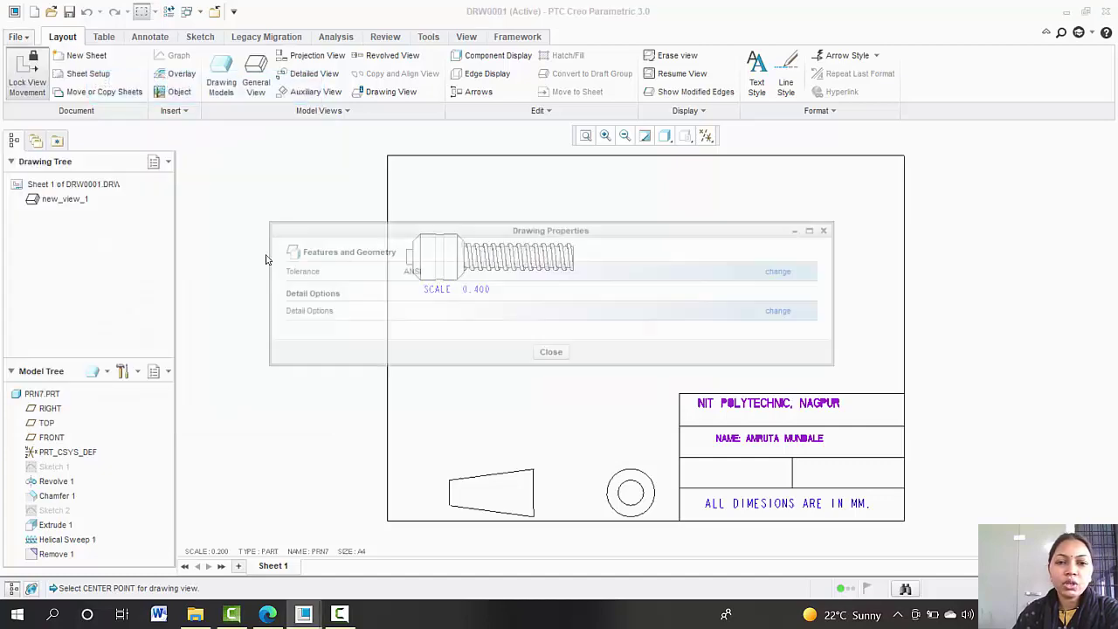
left_click(795, 314)
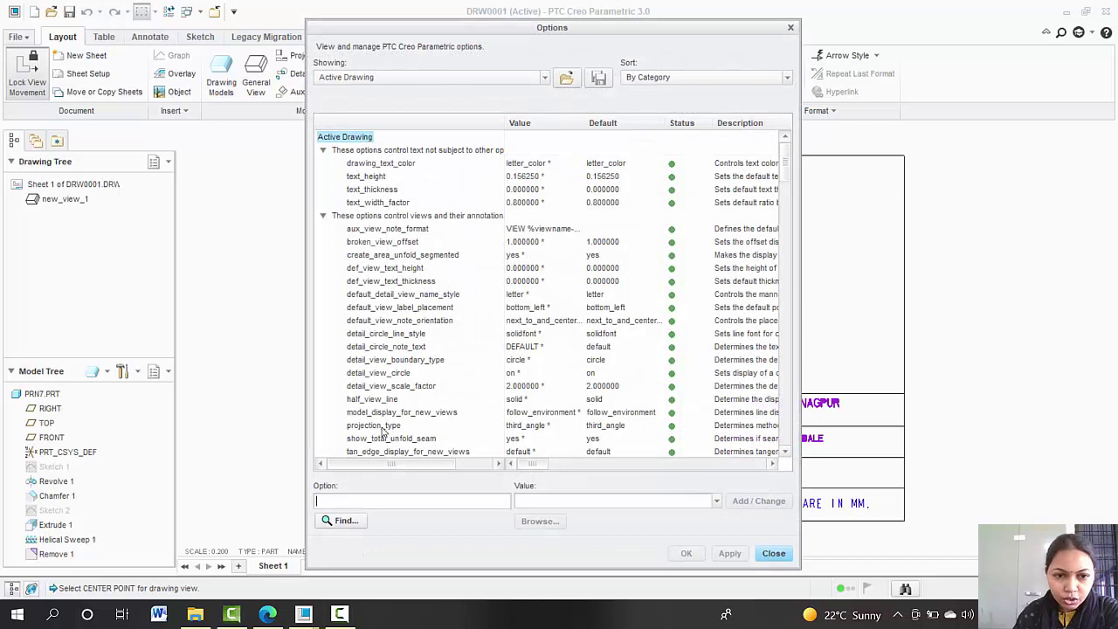
left_click(528, 426)
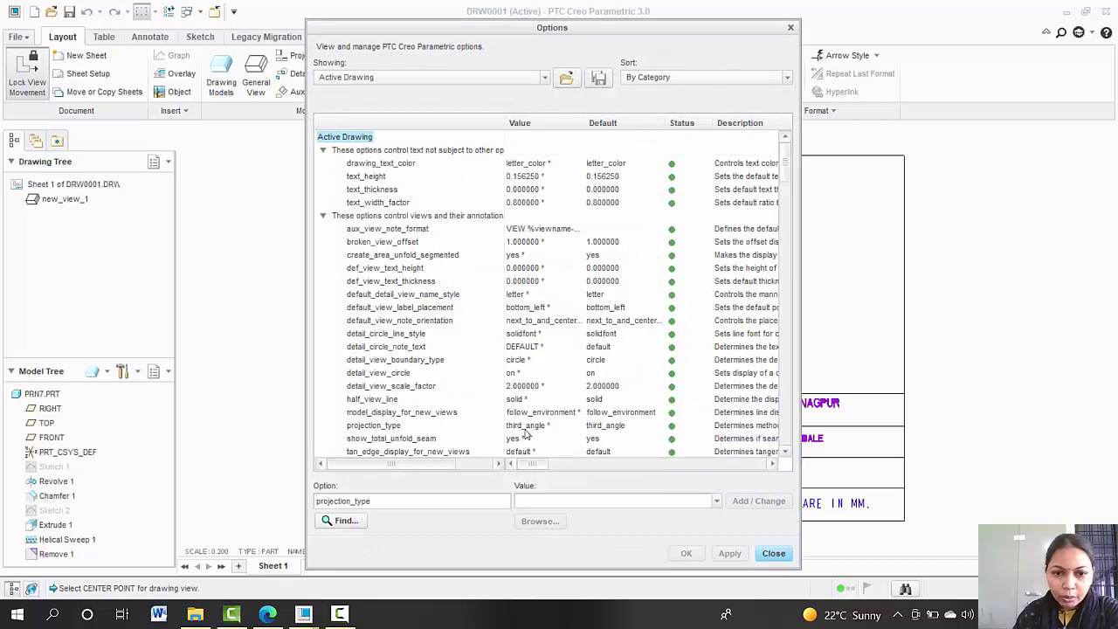
double_click(585, 504)
left_click(716, 500)
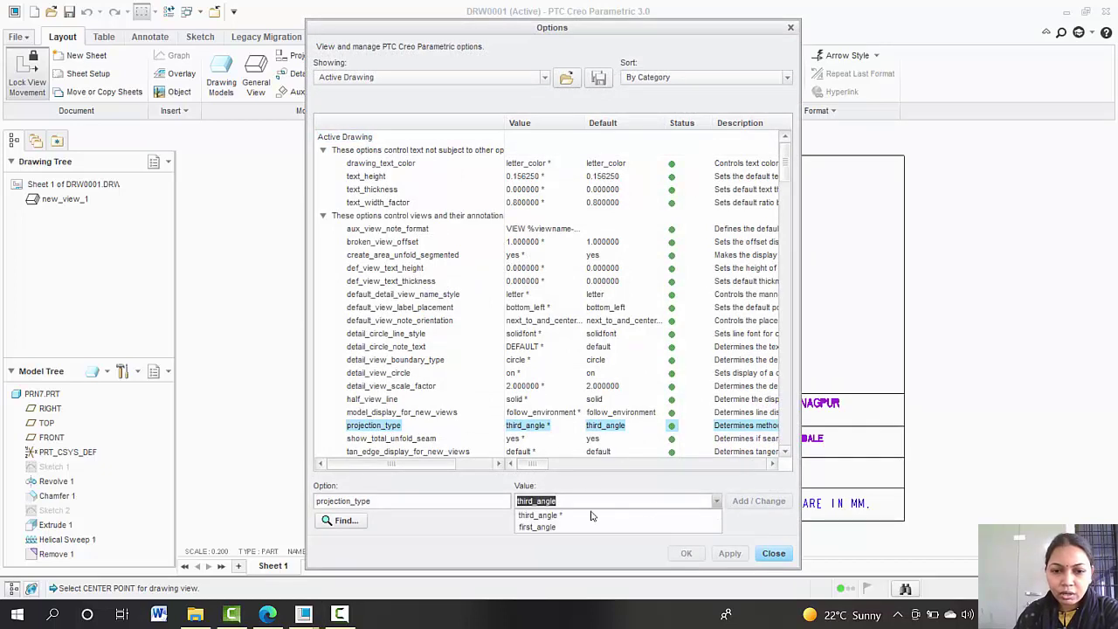
left_click(537, 512)
left_click(744, 504)
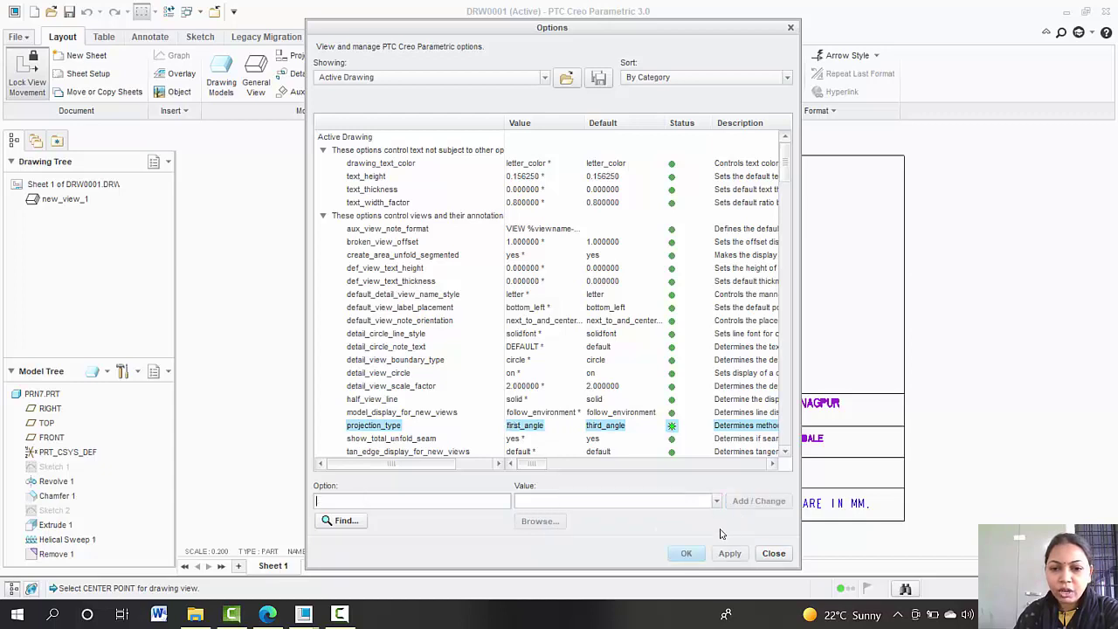
left_click(718, 557)
left_click(774, 553)
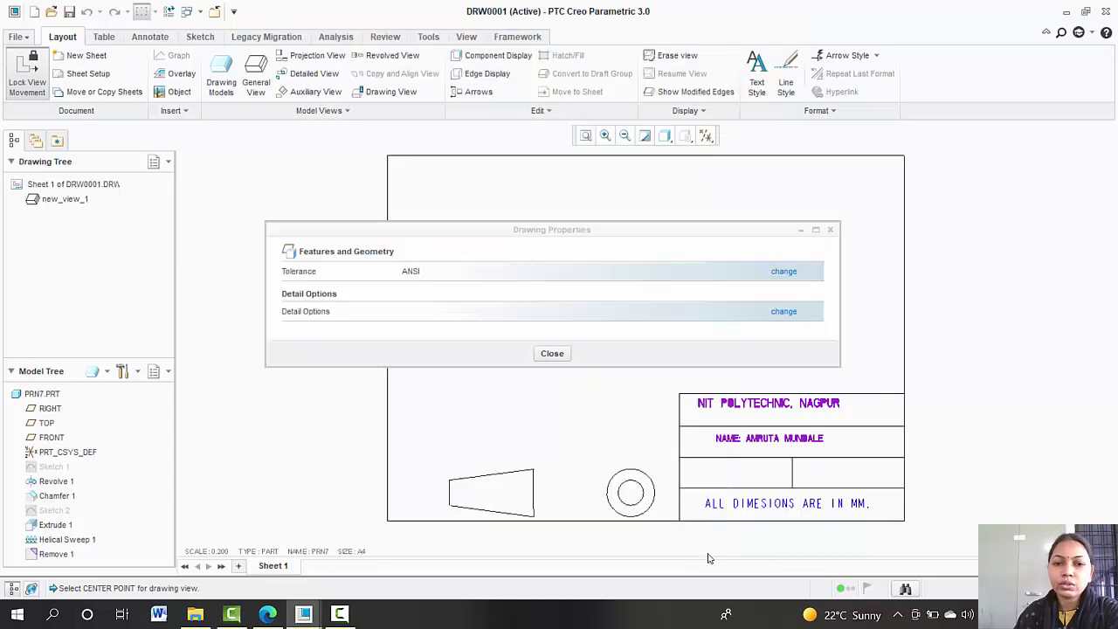
left_click(552, 354)
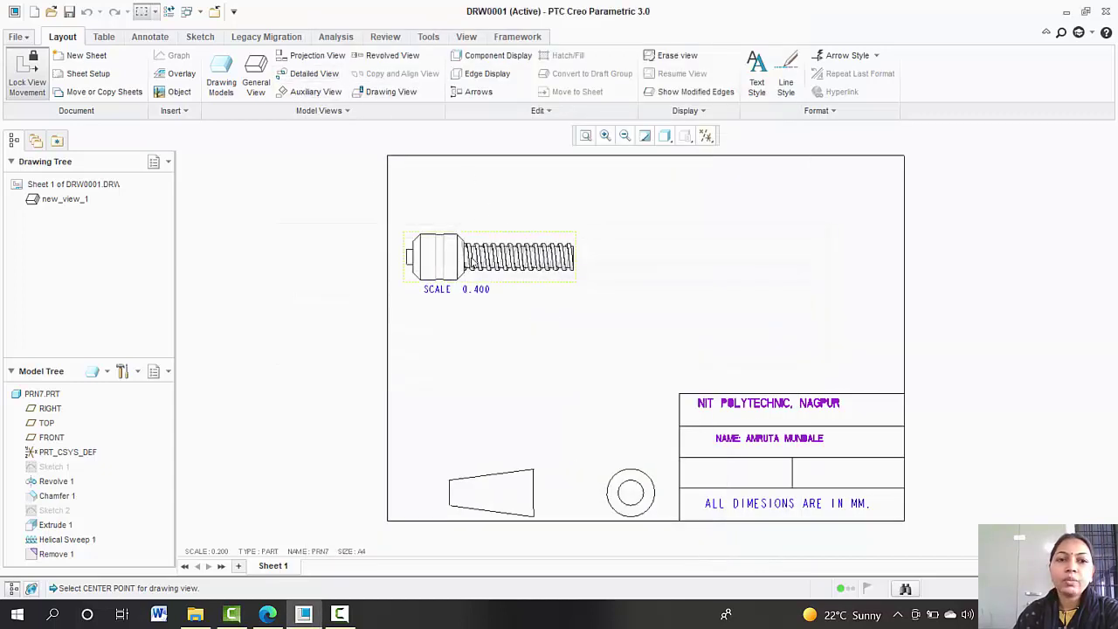
Project a side view to the right of the front view and add its projection arrows to the front view.
left_click(473, 262)
left_click(301, 61)
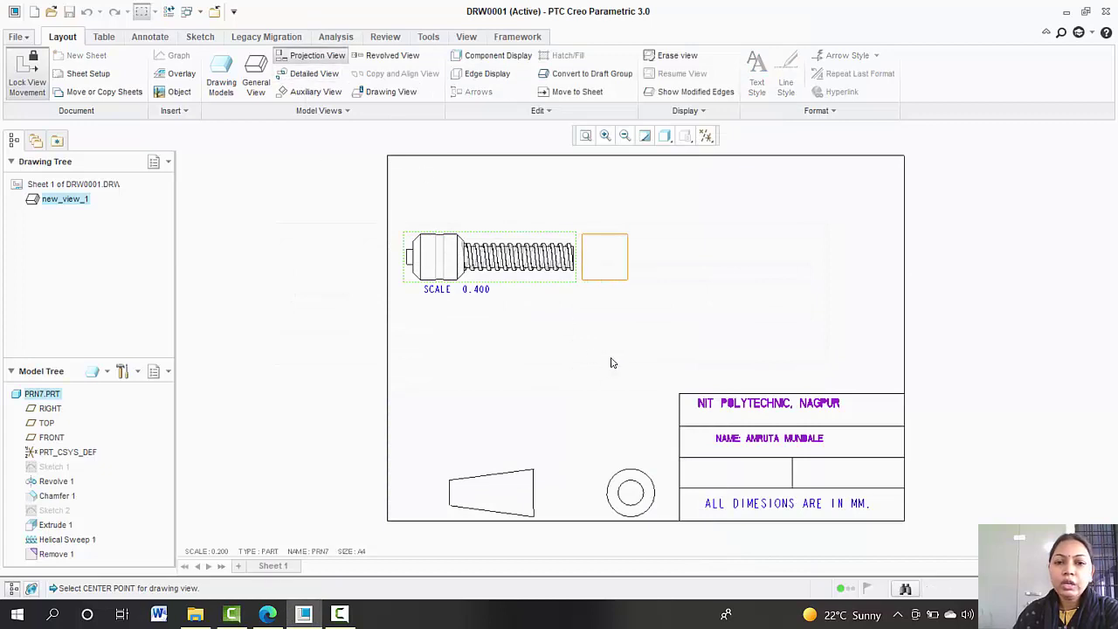
left_click(737, 296)
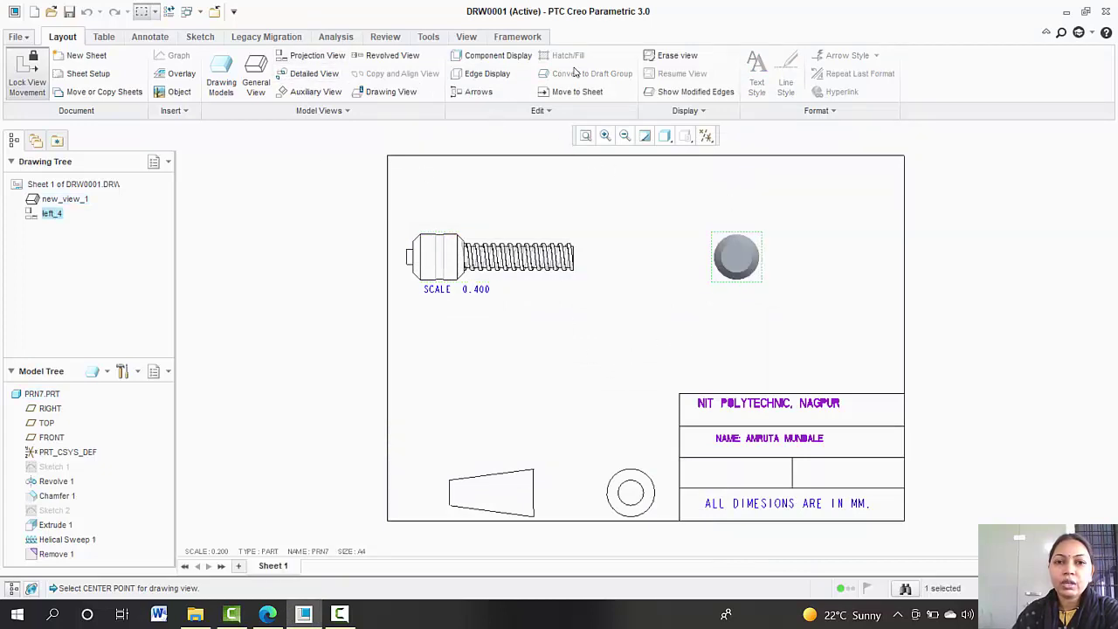
left_click(474, 95)
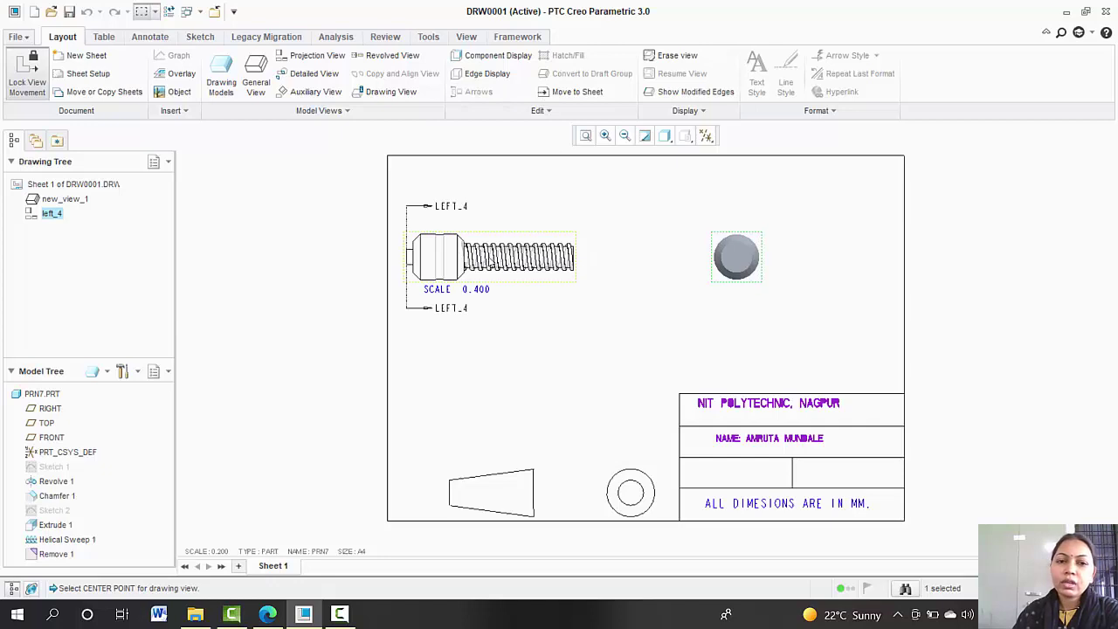
Project a top view from the front view and place it directly below.
left_click(492, 260)
left_click(311, 61)
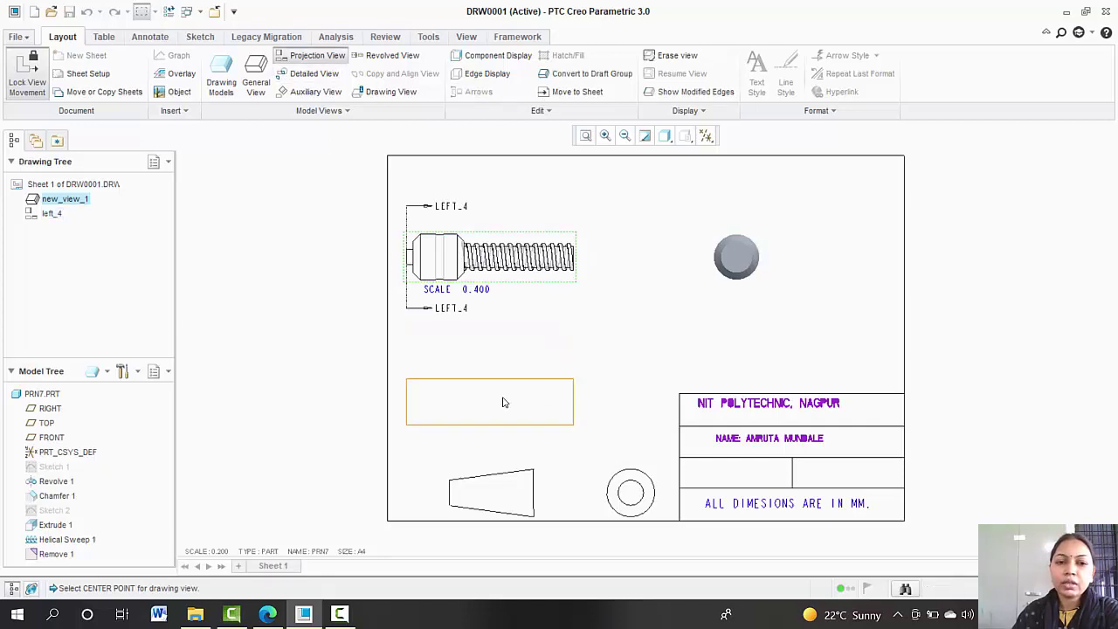
left_click(491, 371)
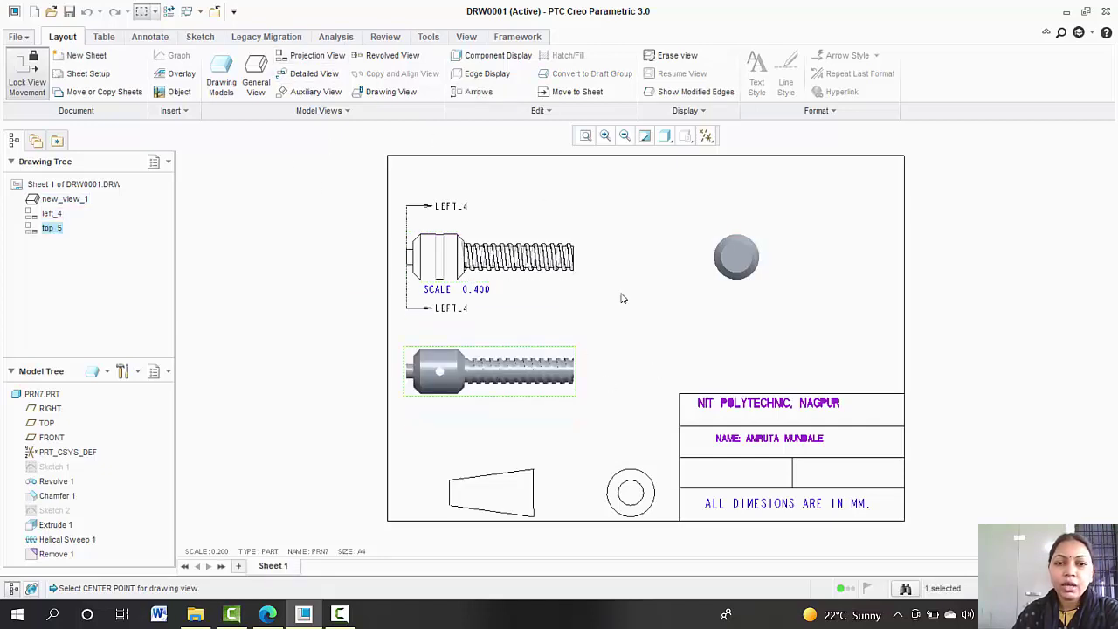
Set the display style of both projected views to Hidden, apply it and close the view settings.
left_click(736, 268, "ctrl")
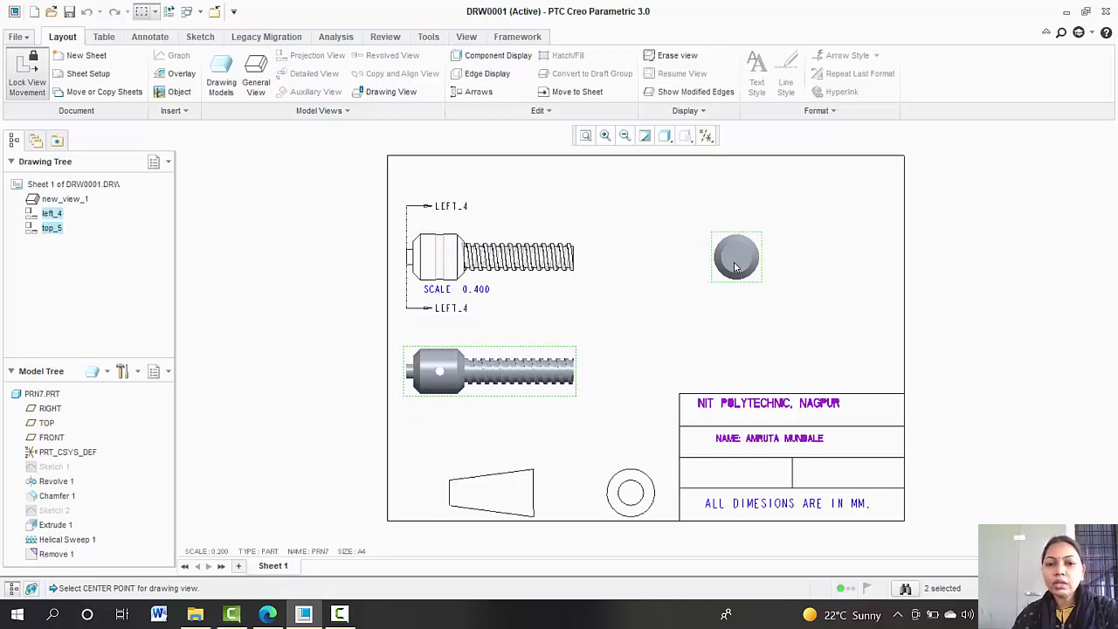
right_click(734, 253)
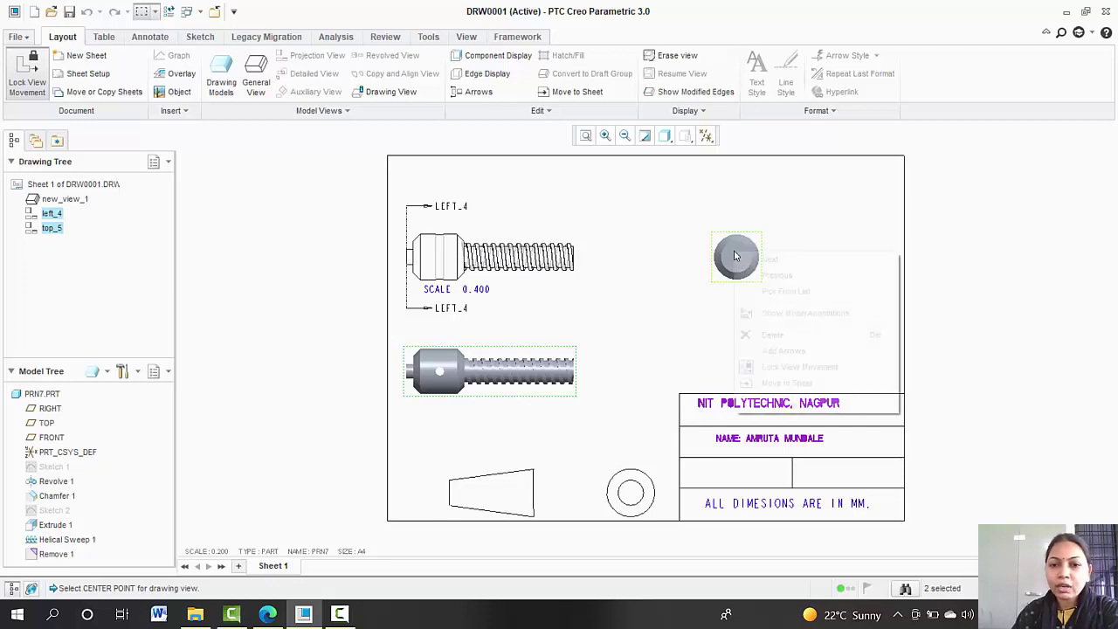
left_click(779, 405)
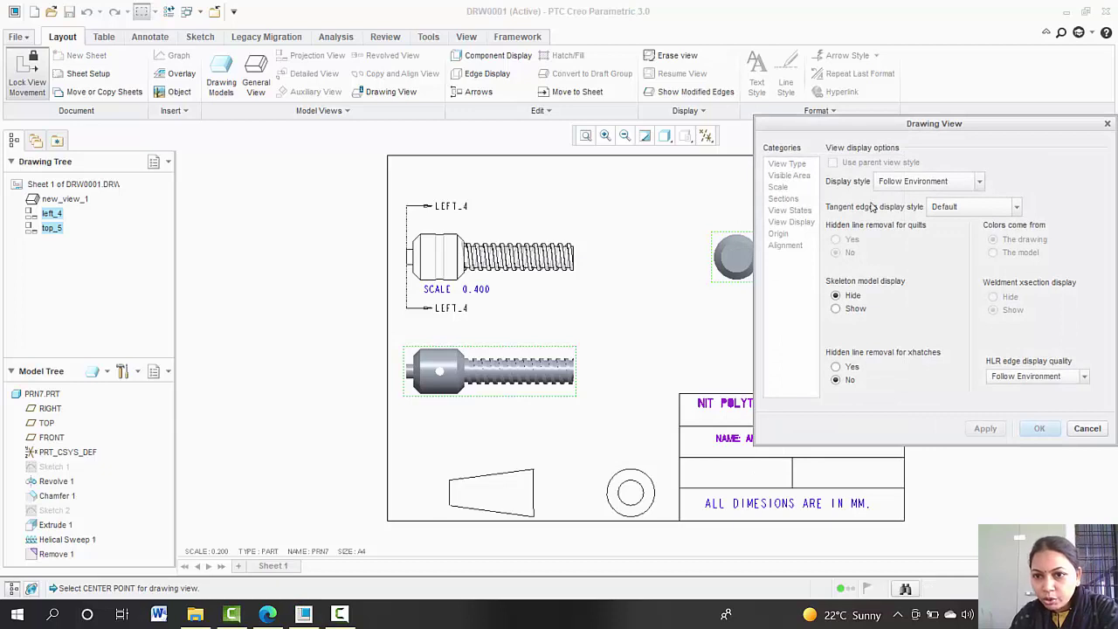
left_click(968, 185)
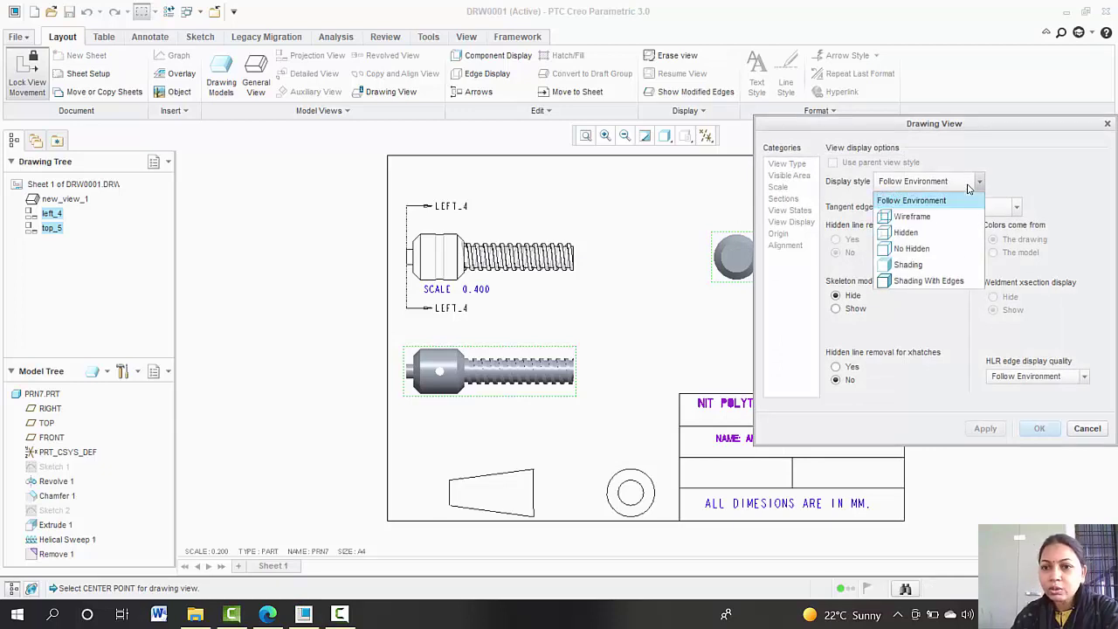
left_click(907, 233)
left_click(979, 429)
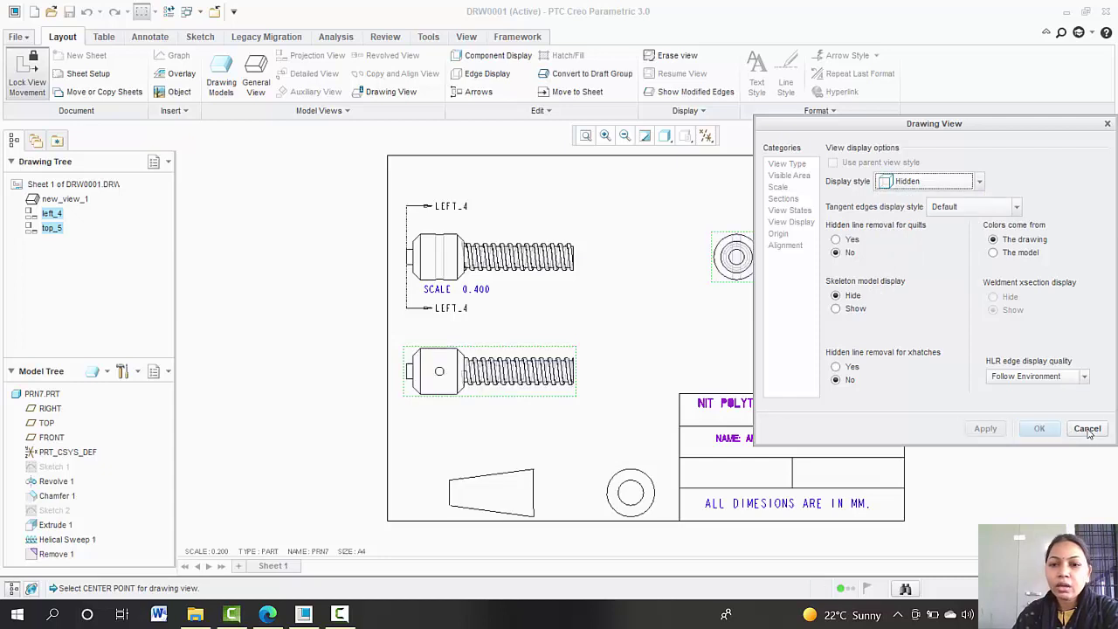
left_click(1088, 429)
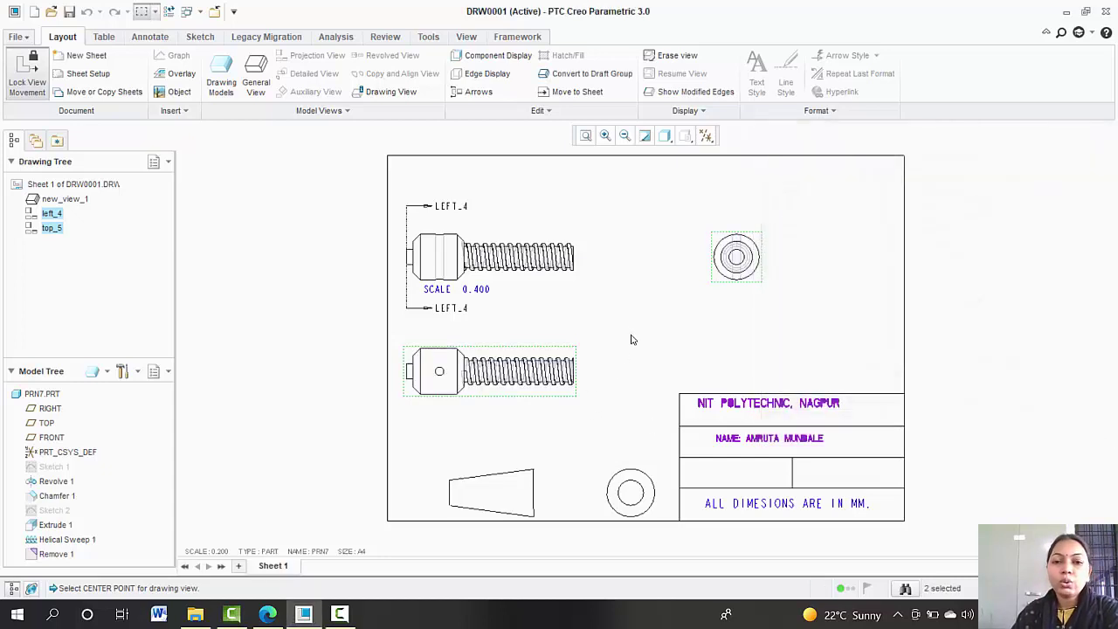
left_click(340, 614)
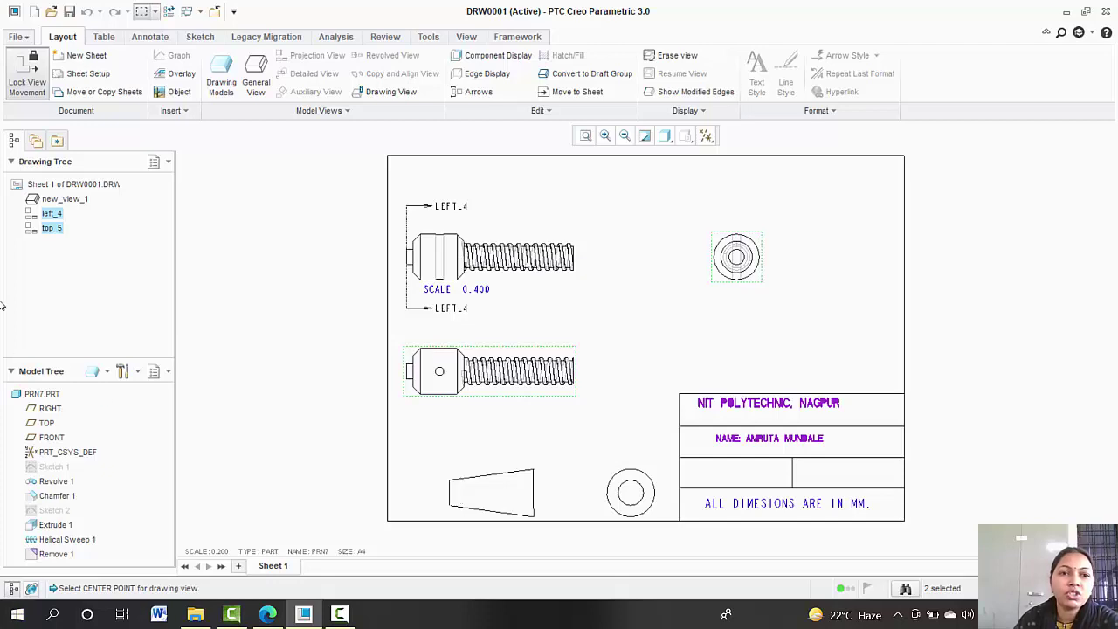
Show the model dimensions 240, 19 and 83 on the top view and apply them.
left_click(151, 38)
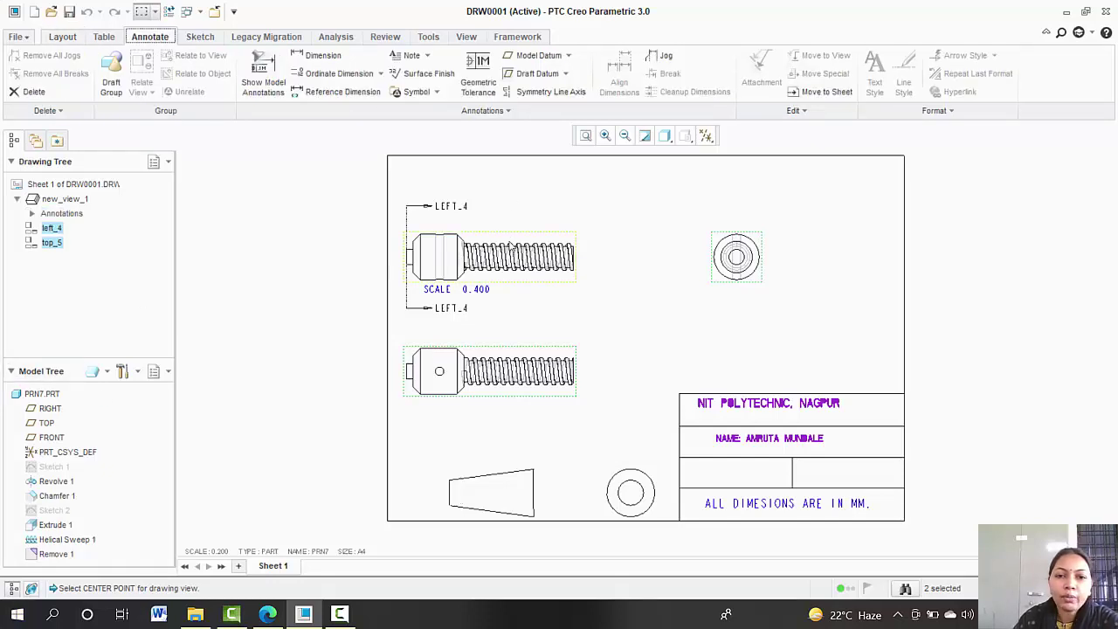
left_click(505, 260)
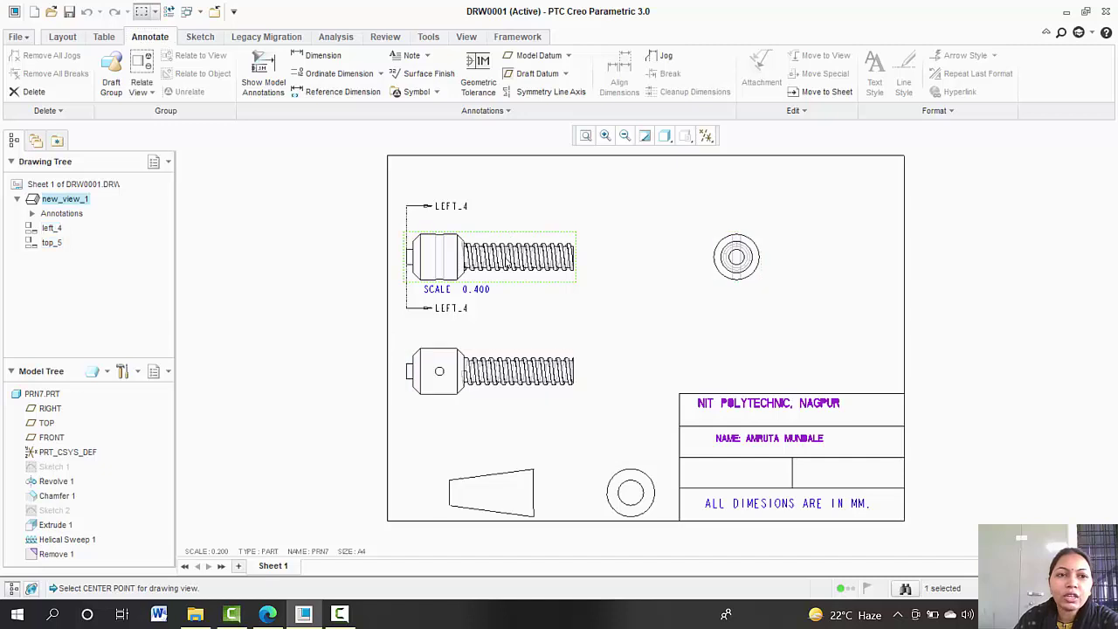
left_click(265, 70)
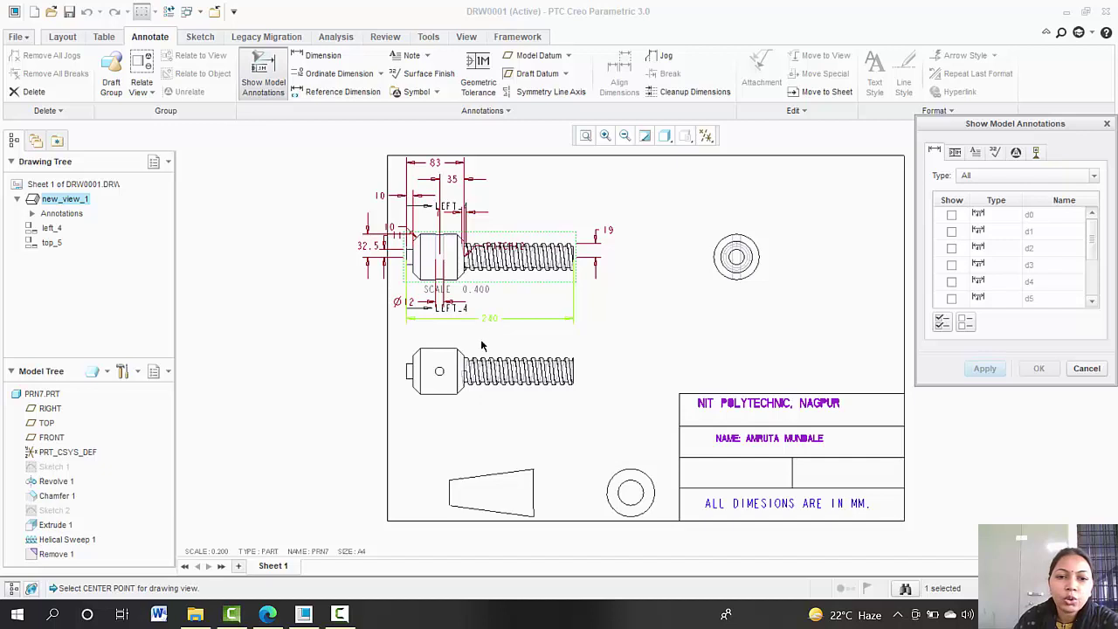
left_click(477, 370)
left_click(446, 360)
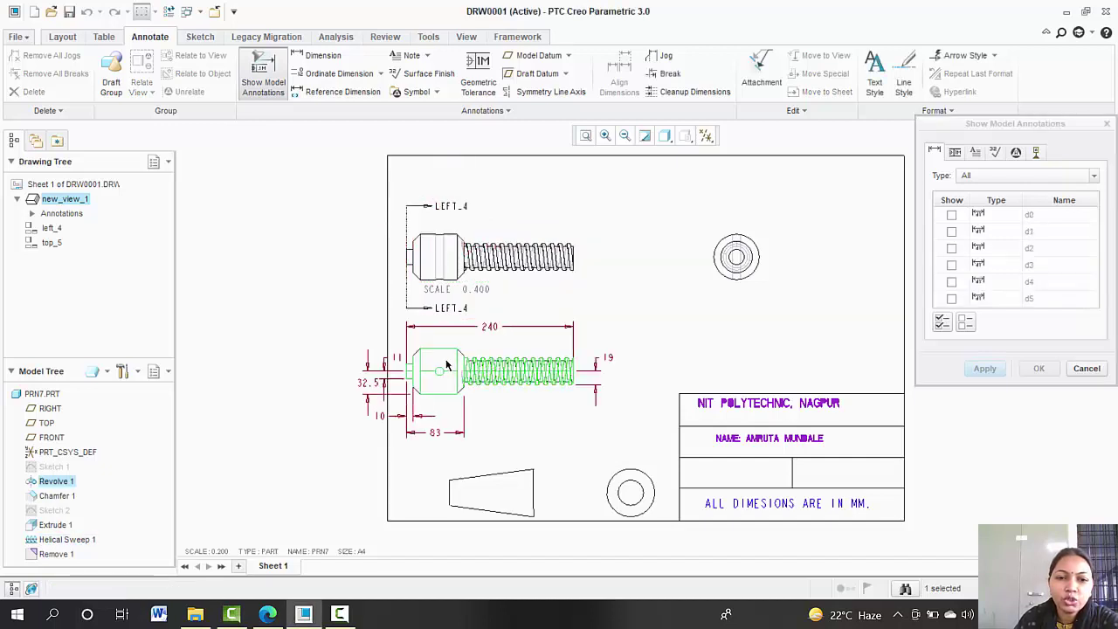
left_click(494, 328)
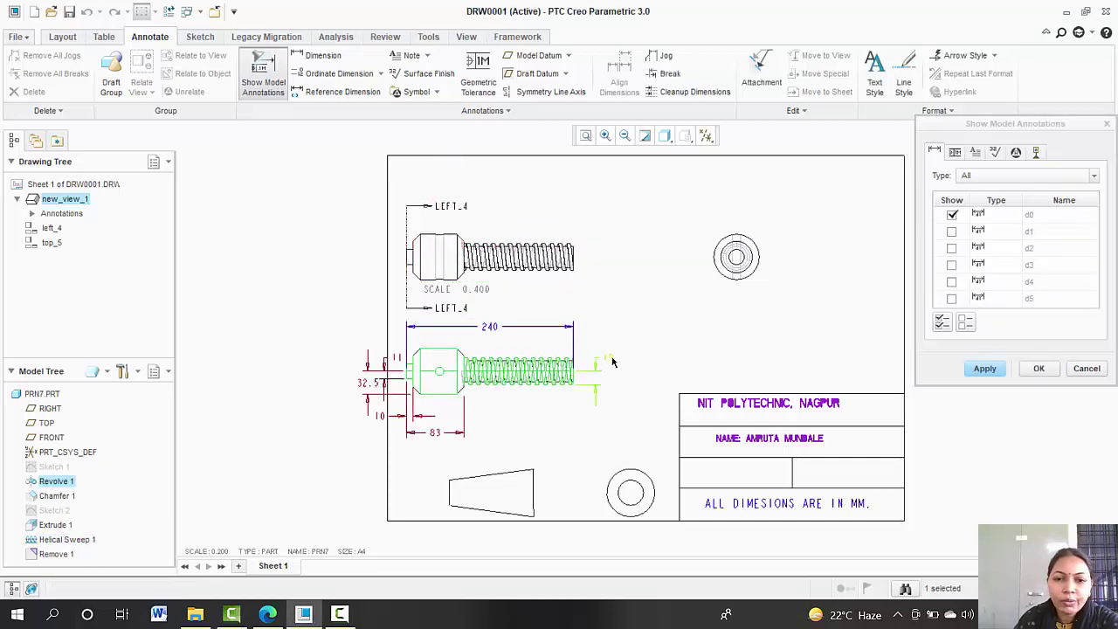
left_click(611, 361)
left_click(435, 431)
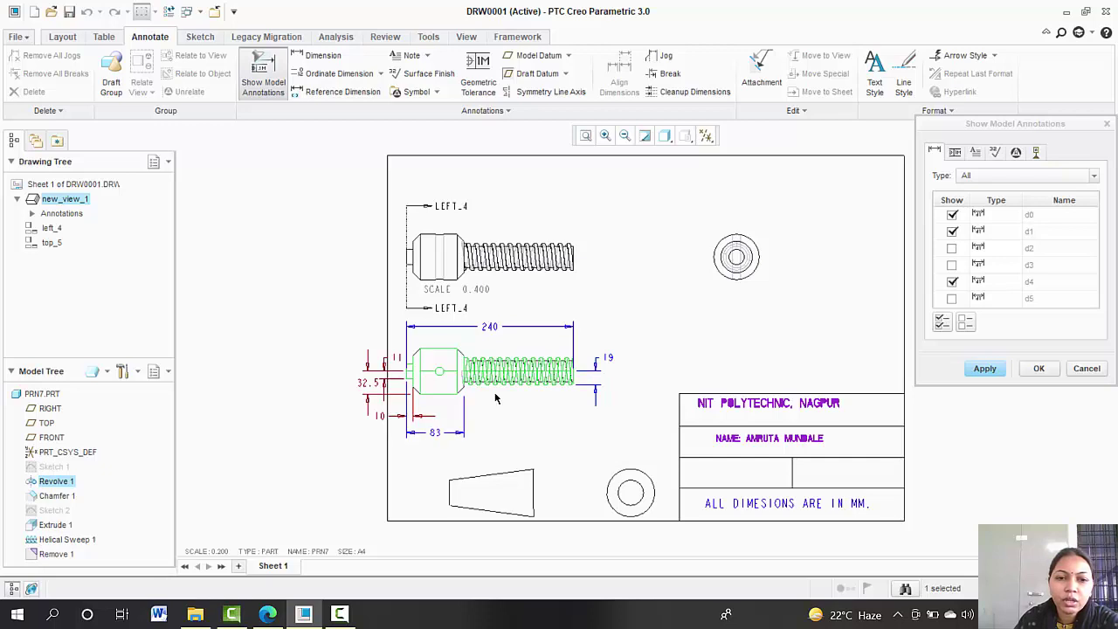
left_click(984, 367)
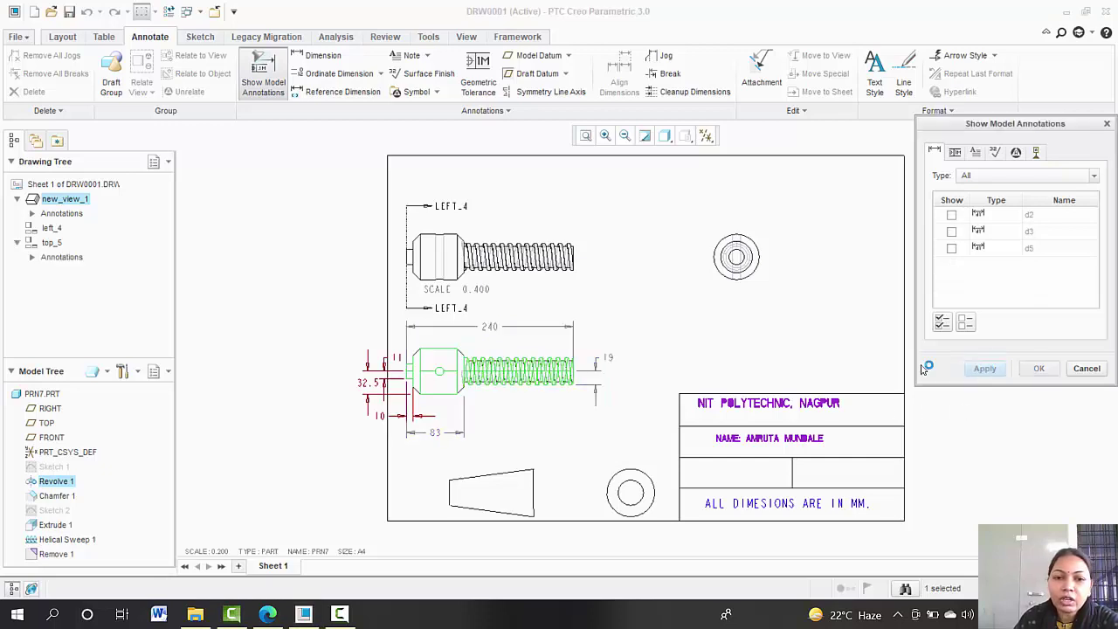
Choose the revolve's 32.5 and 10 dimensions and the helical sweep's 7 dimension for display on the front view.
left_click(483, 265)
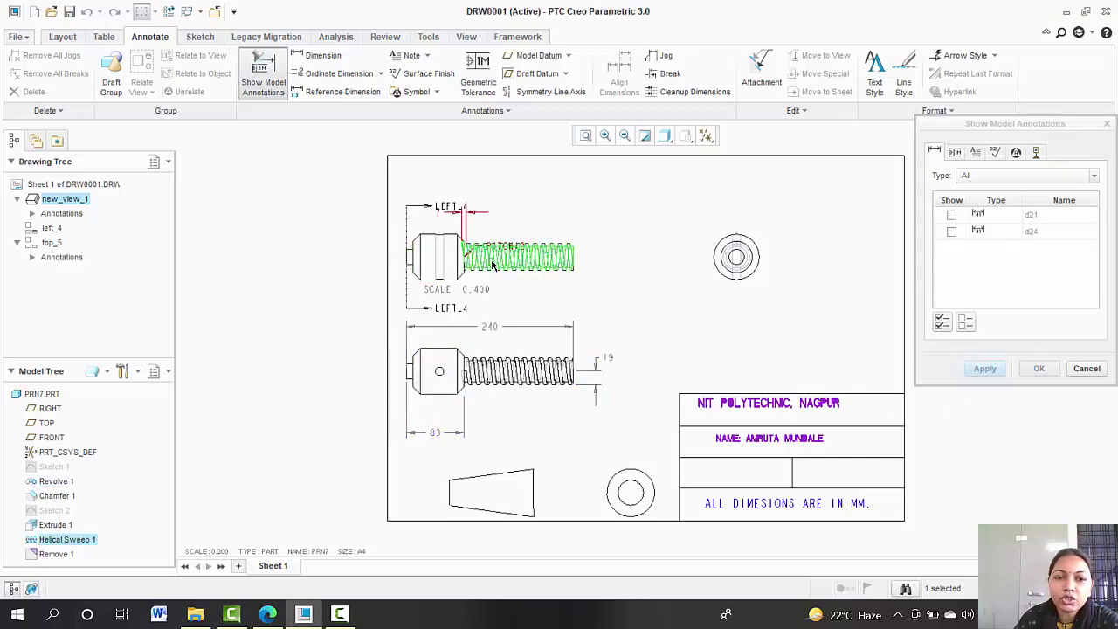
left_click(426, 255)
left_click(371, 246)
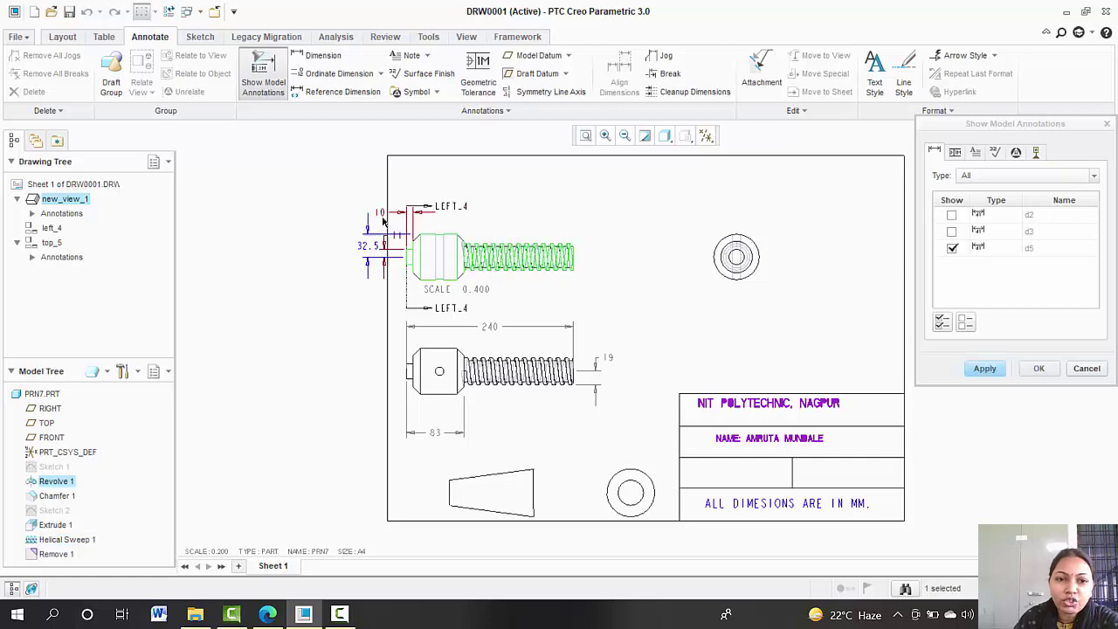
left_click(380, 218)
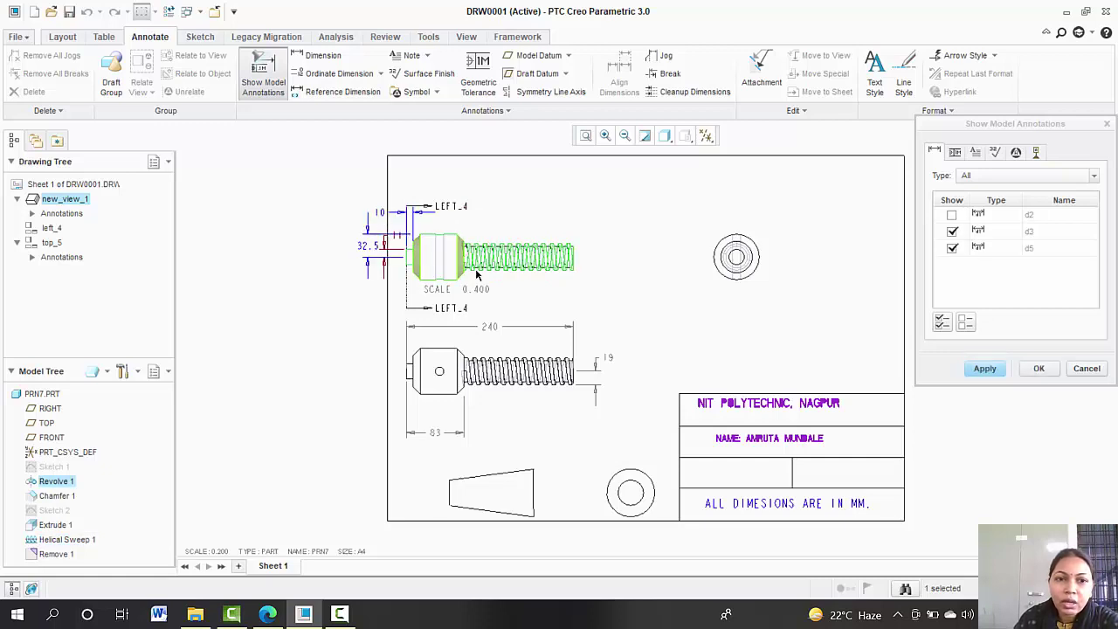
left_click(542, 260)
left_click(442, 213)
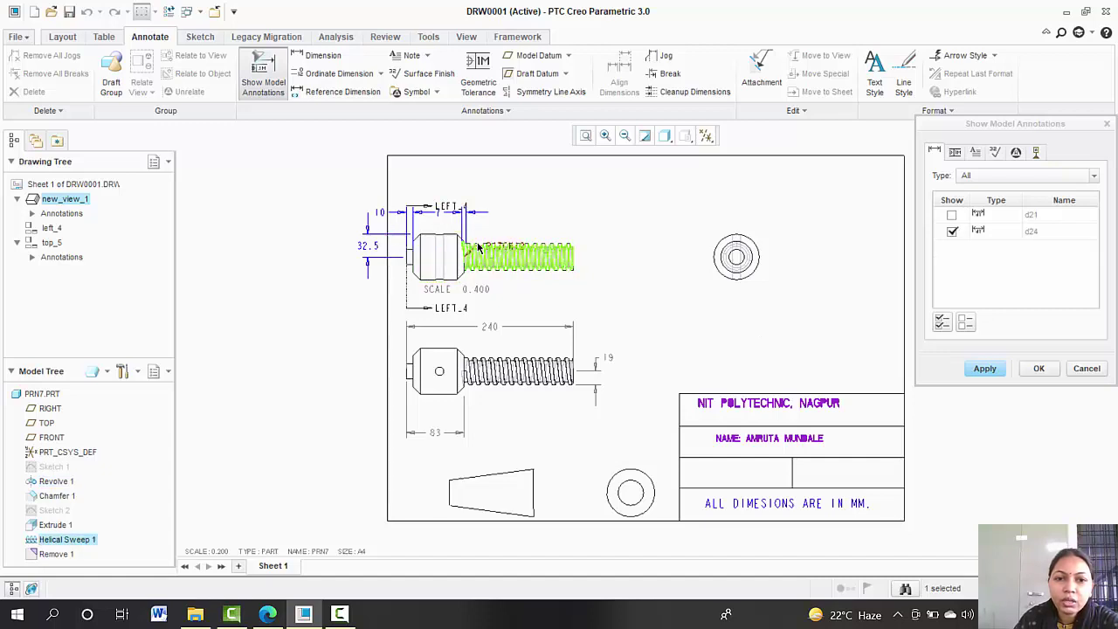
Show the thread pitch on the top view and the 11 dimension on the side view, apply and close the model annotations.
left_click(487, 368)
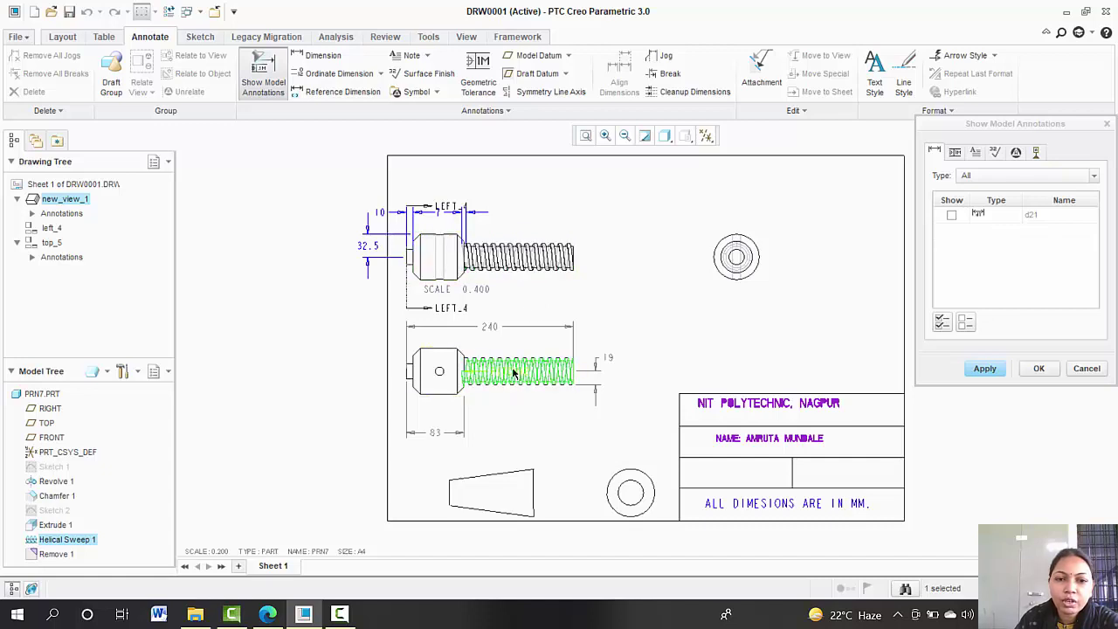
left_click(951, 215)
left_click(742, 257)
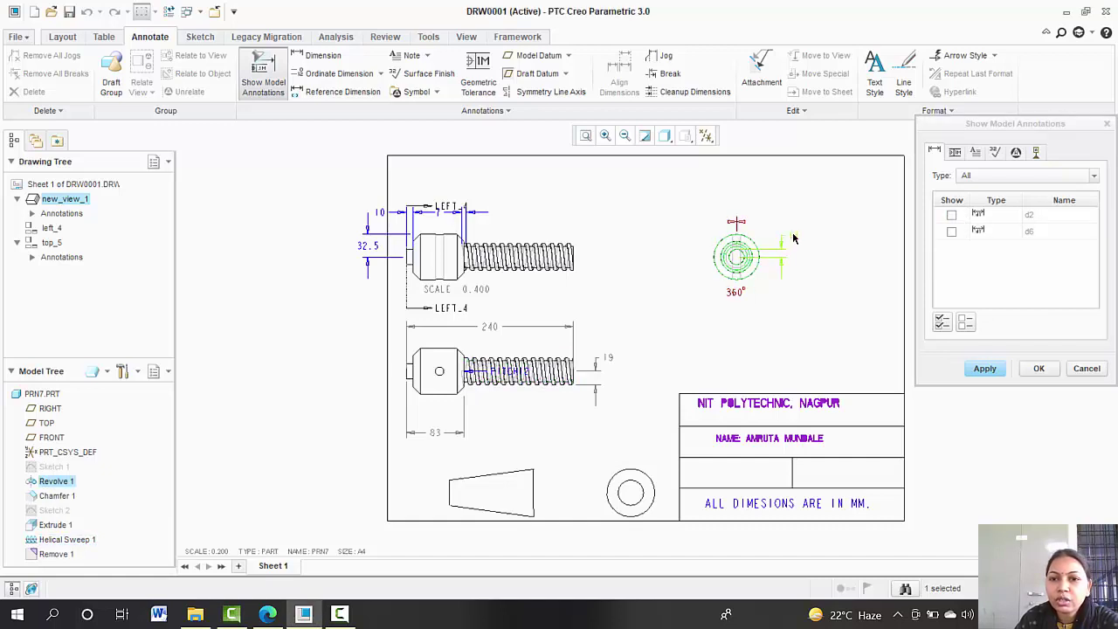
left_click(788, 237)
left_click(984, 367)
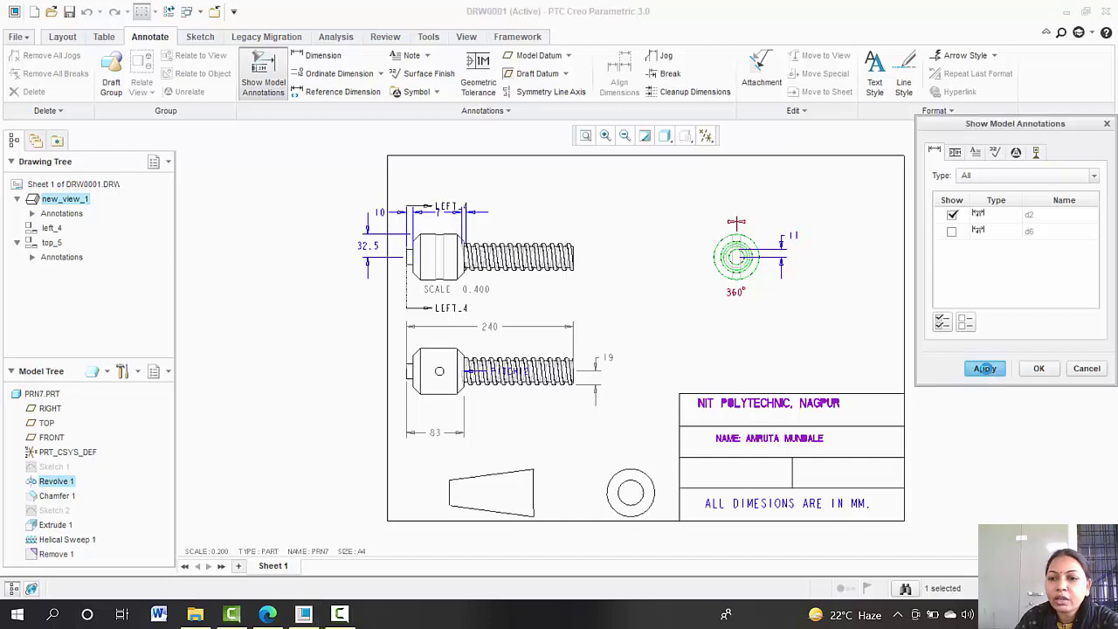
left_click(1086, 368)
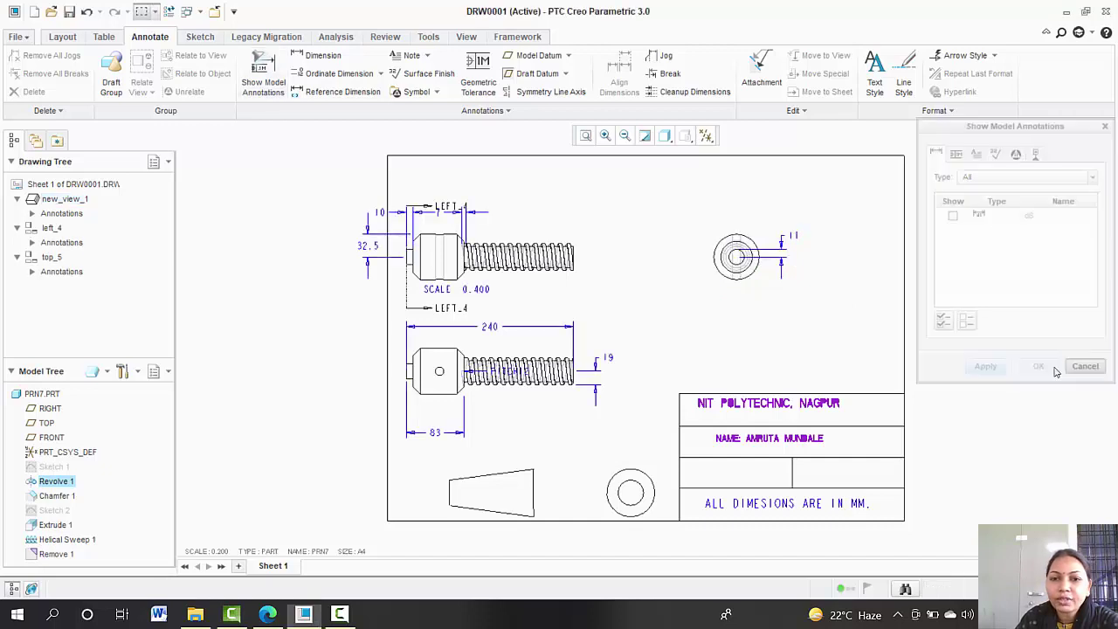
Unlock view movement and shift the front view to the right so its dimensions fit inside the sheet border.
left_click(421, 237)
left_click(14, 37)
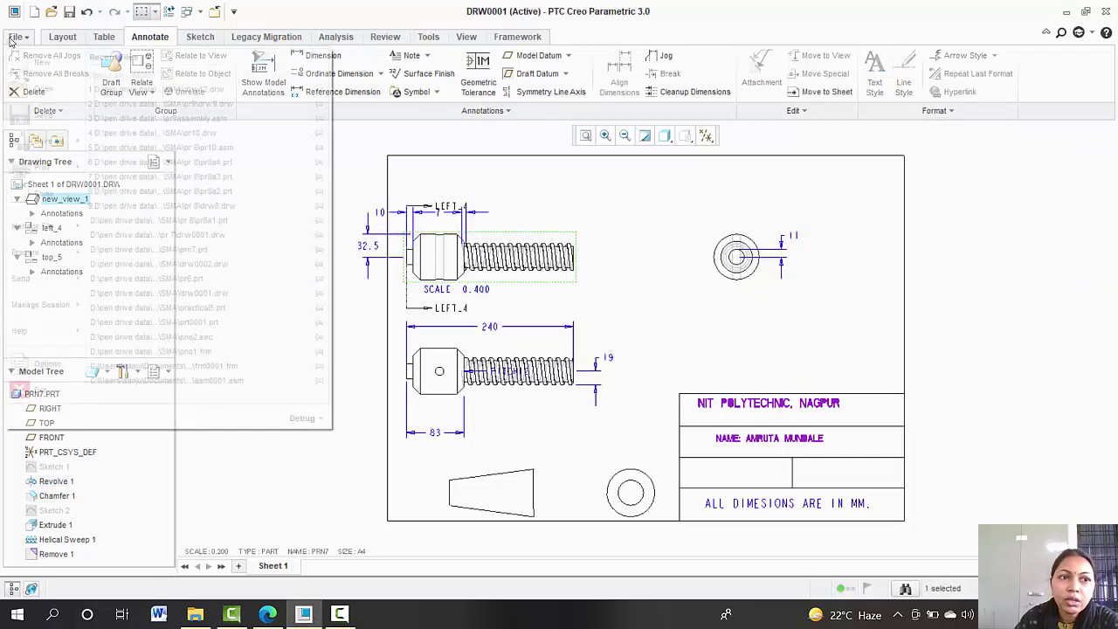
left_click(351, 151)
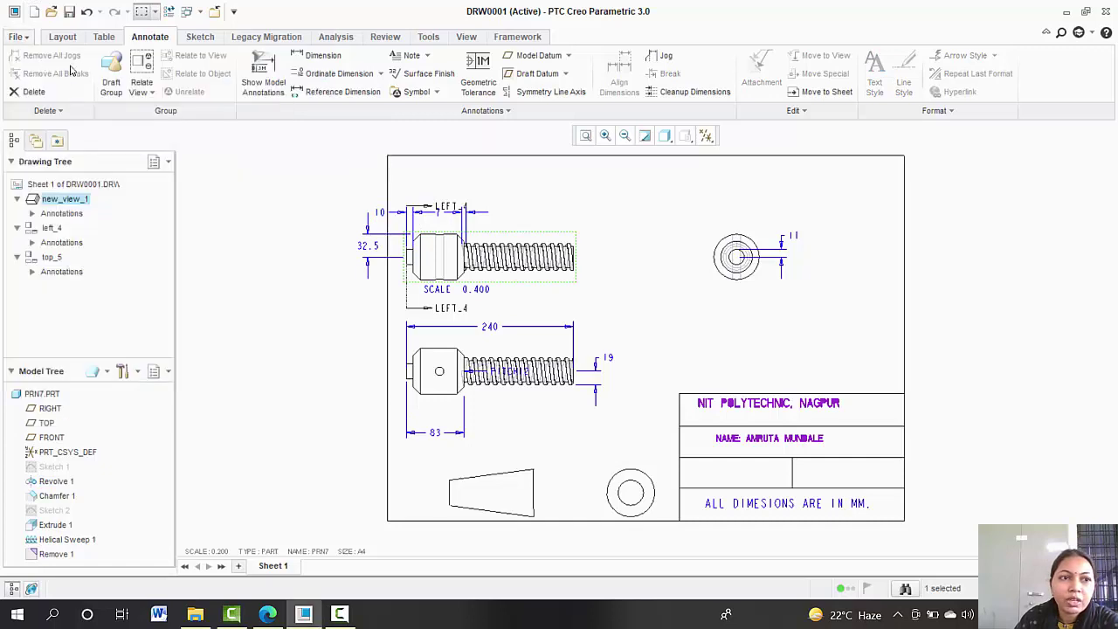
left_click(63, 36)
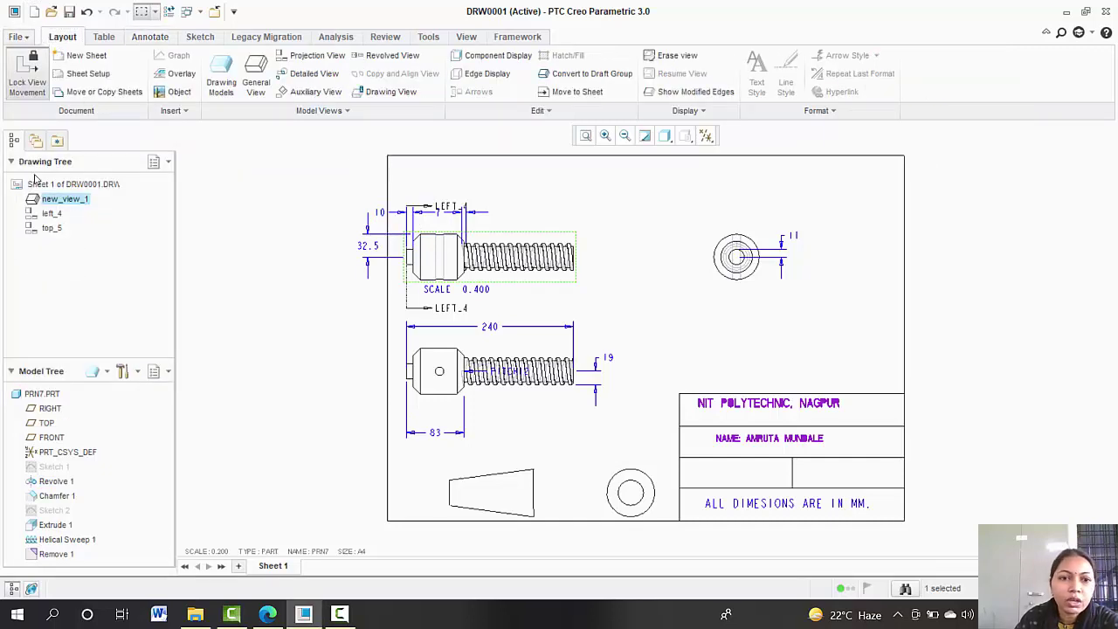
left_click(28, 79)
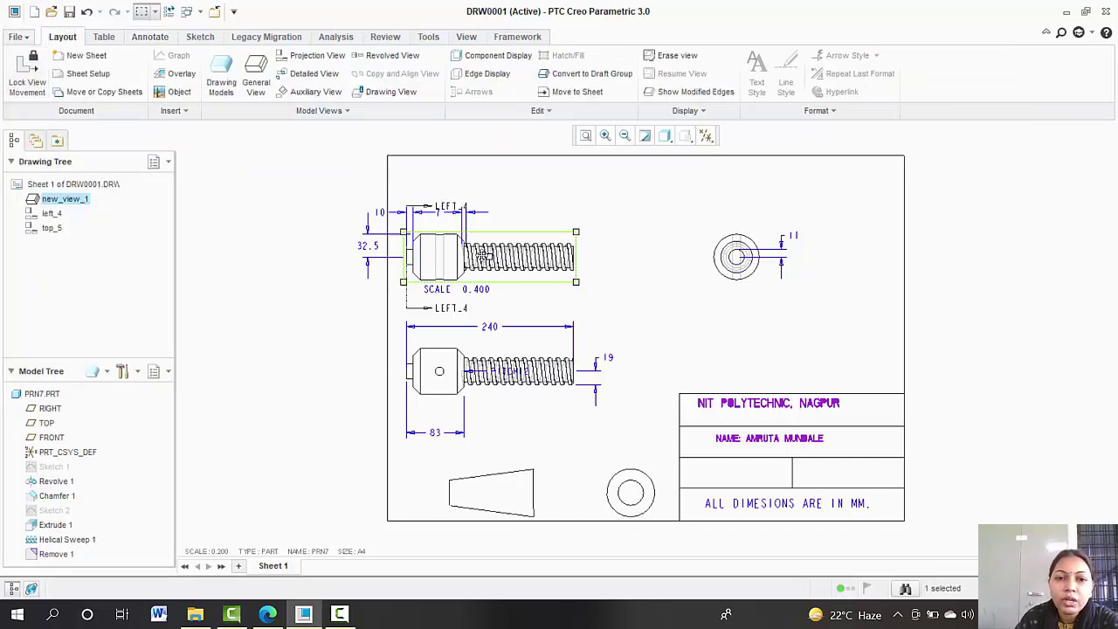
left_click_drag(481, 256, 530, 251)
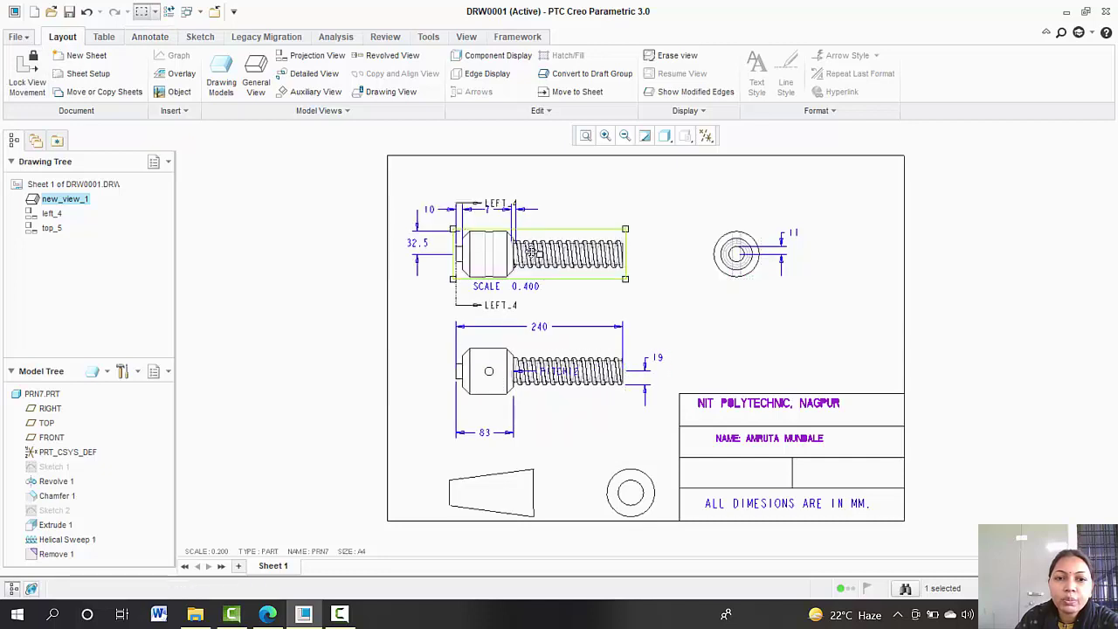
Add the top view's projection arrows to the front view and move the 32.5 dimension clear of them.
left_click(428, 327)
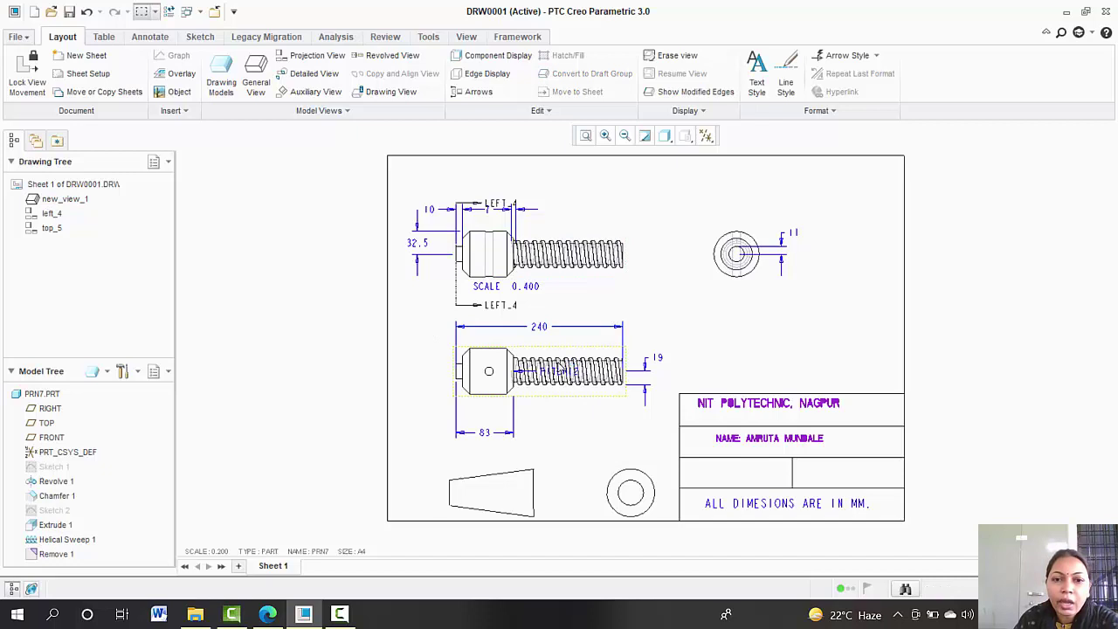
left_click(561, 365)
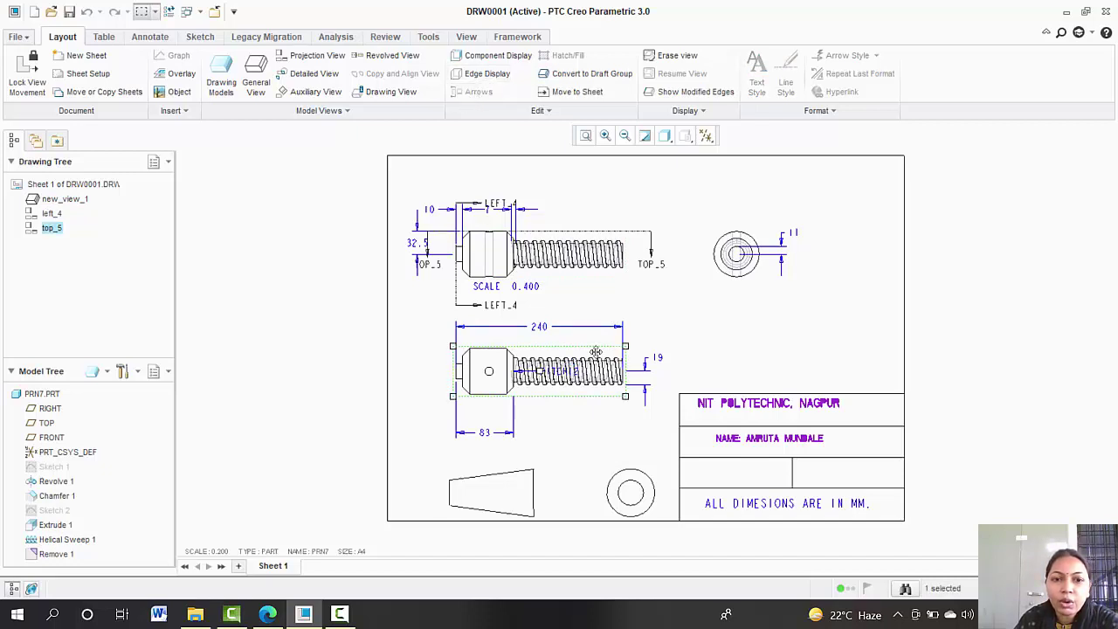
left_click(415, 247)
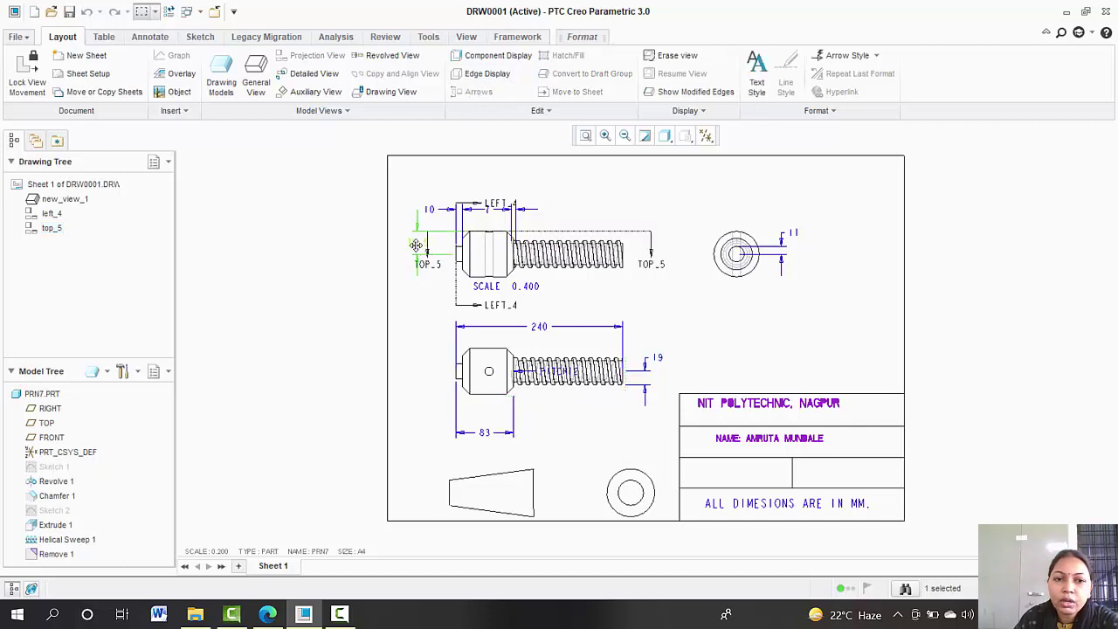
left_click(428, 331)
Define a circularity geometric tolerance with reference type Surface, referencing the screw thread surface in the front view.
left_click(150, 38)
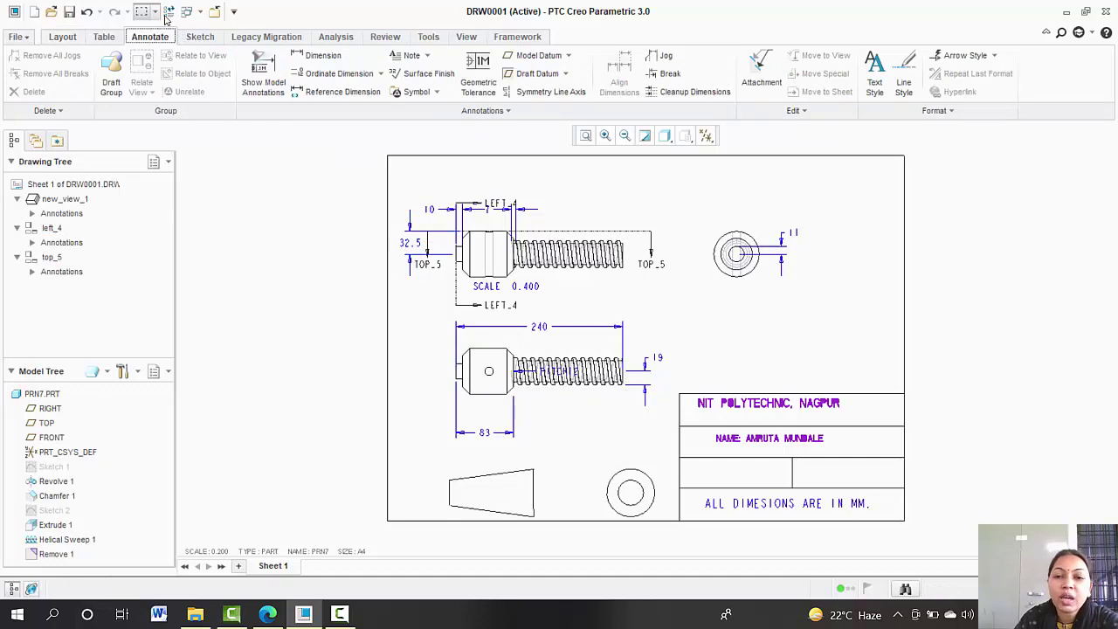
left_click(471, 68)
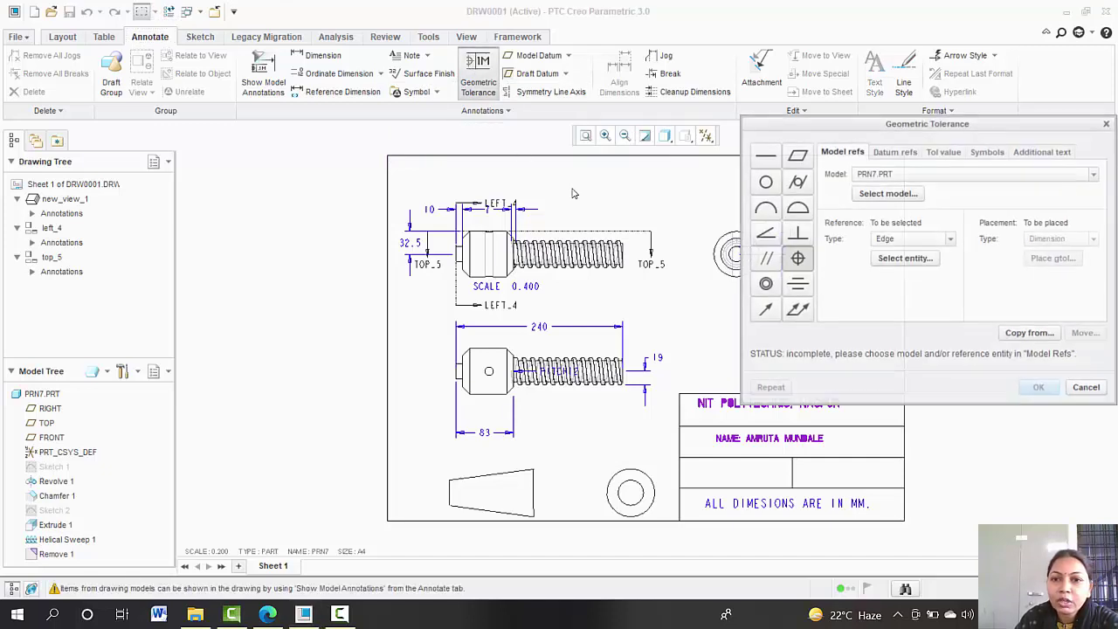
left_click(765, 182)
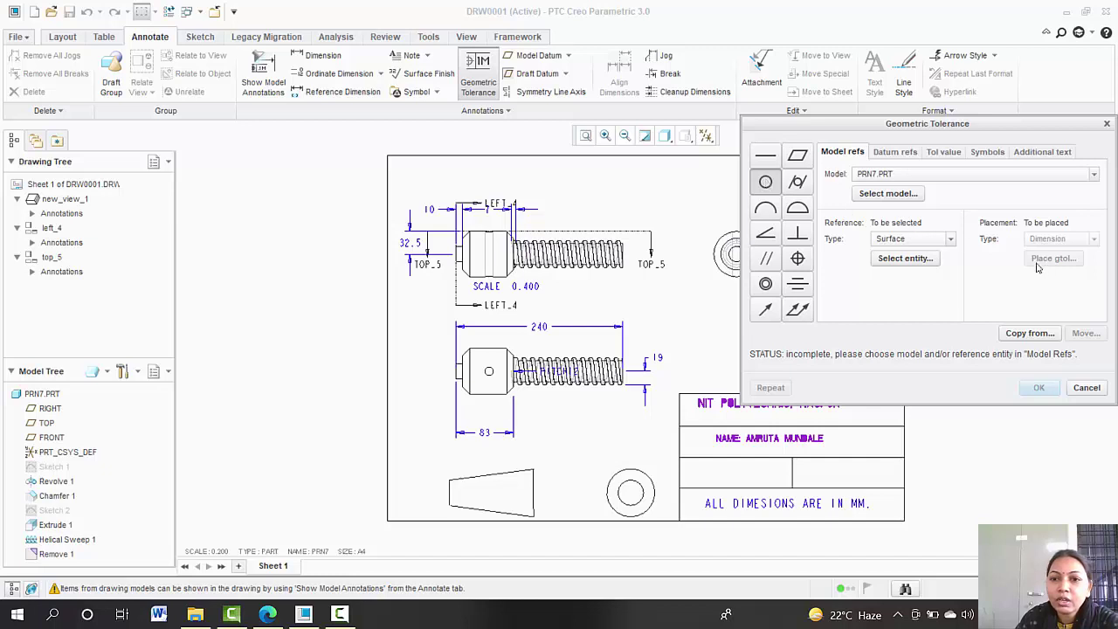
left_click(951, 241)
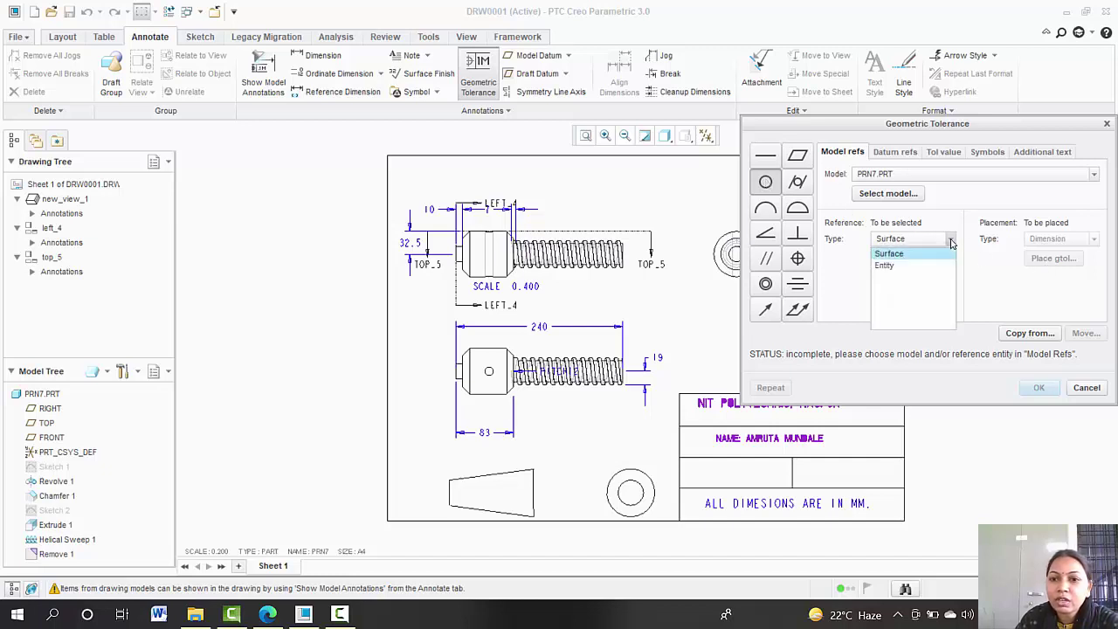
left_click(889, 254)
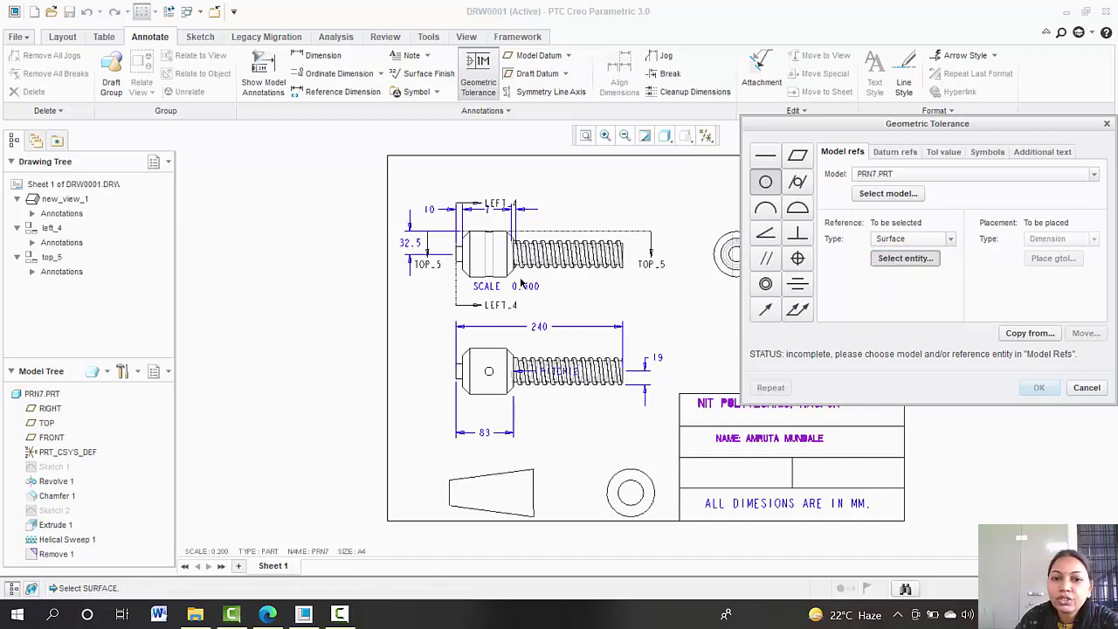
left_click(628, 257)
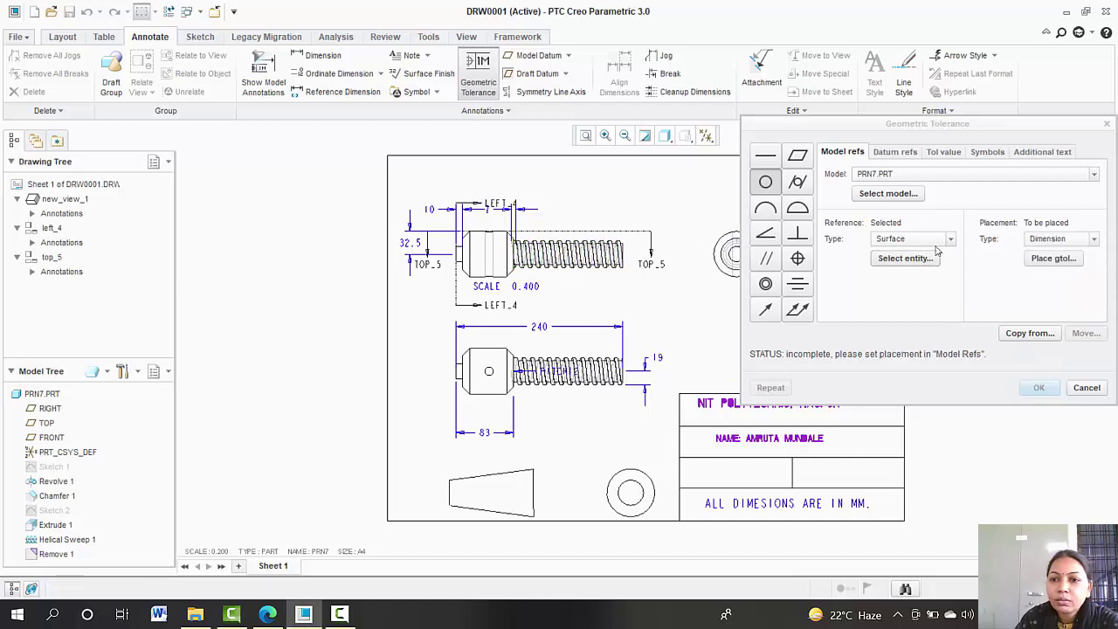
Place the circularity tolerance With Leader, using an automatic leader from the thread to a frame above the front view, and accept it.
left_click(1060, 241)
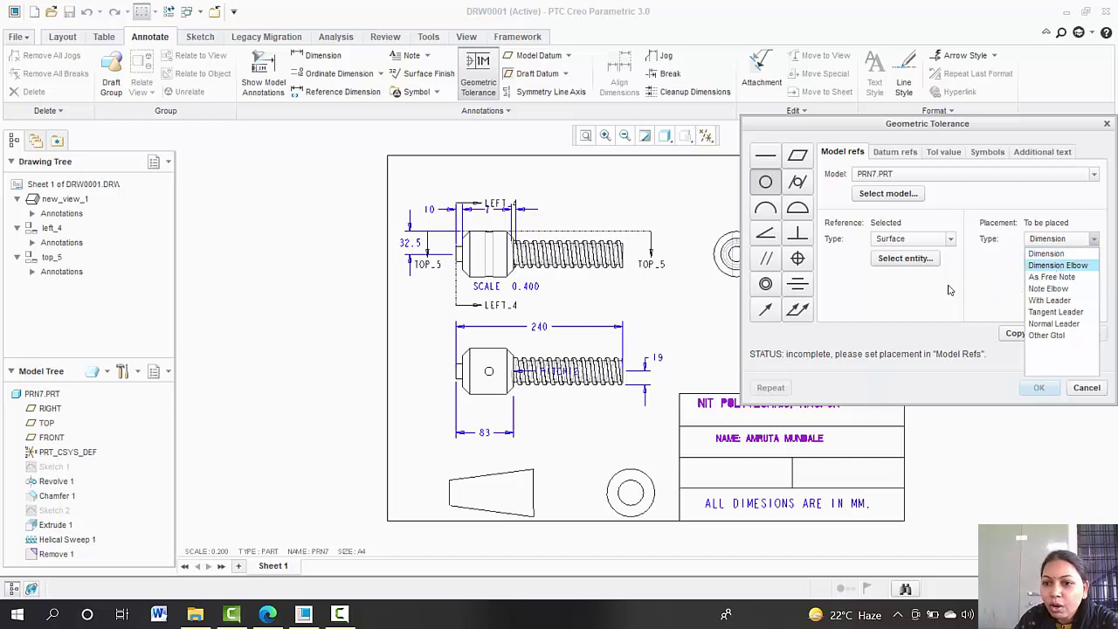
left_click(1050, 299)
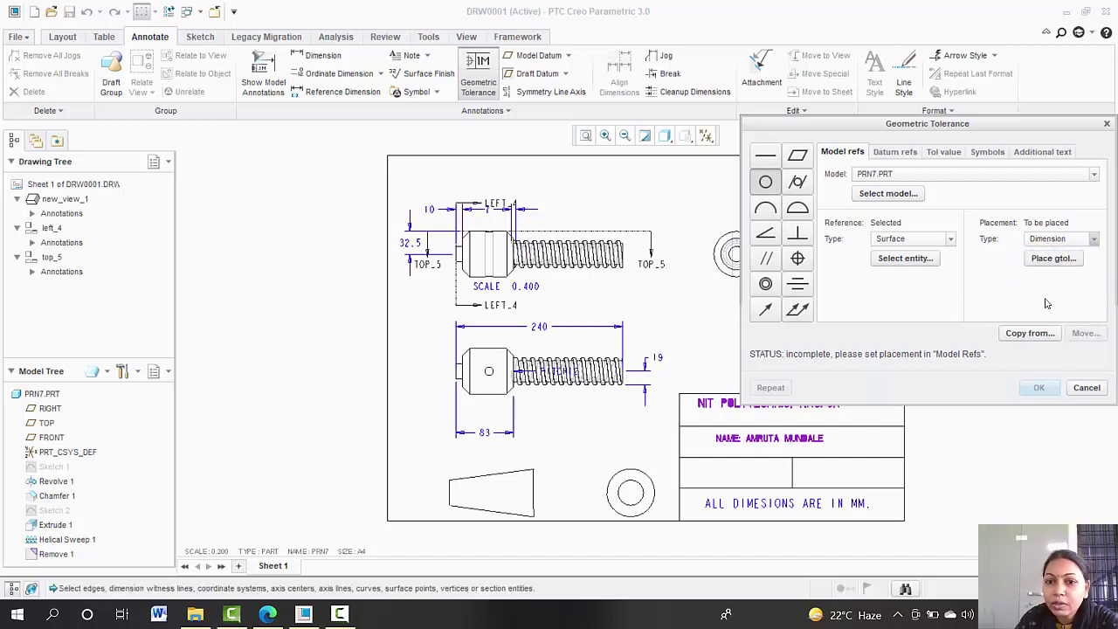
left_click(1053, 258)
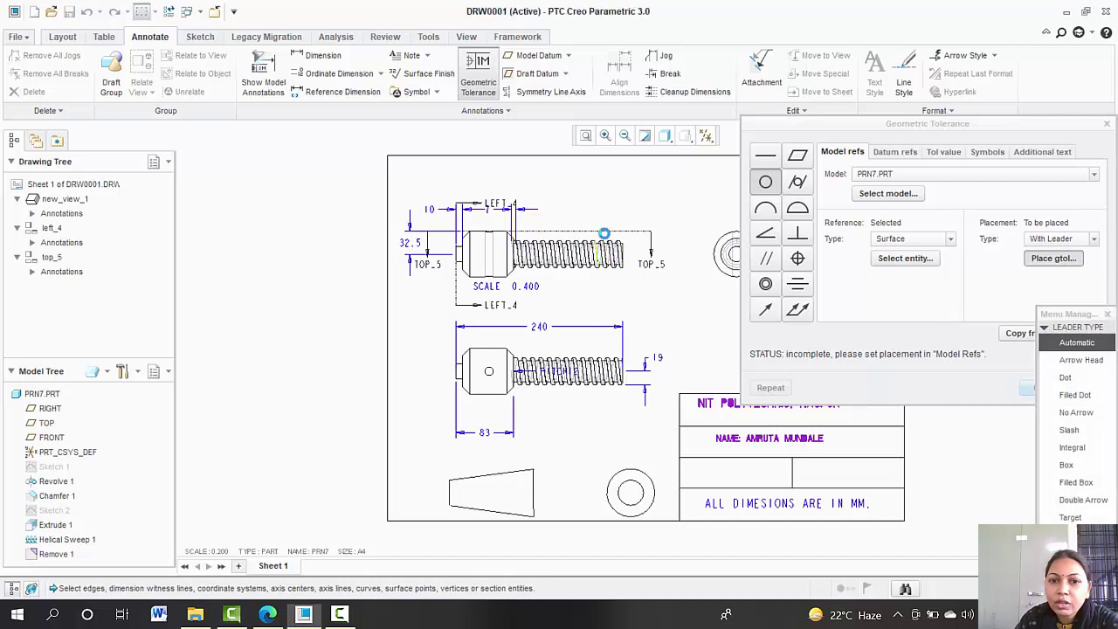
middle_click(620, 207)
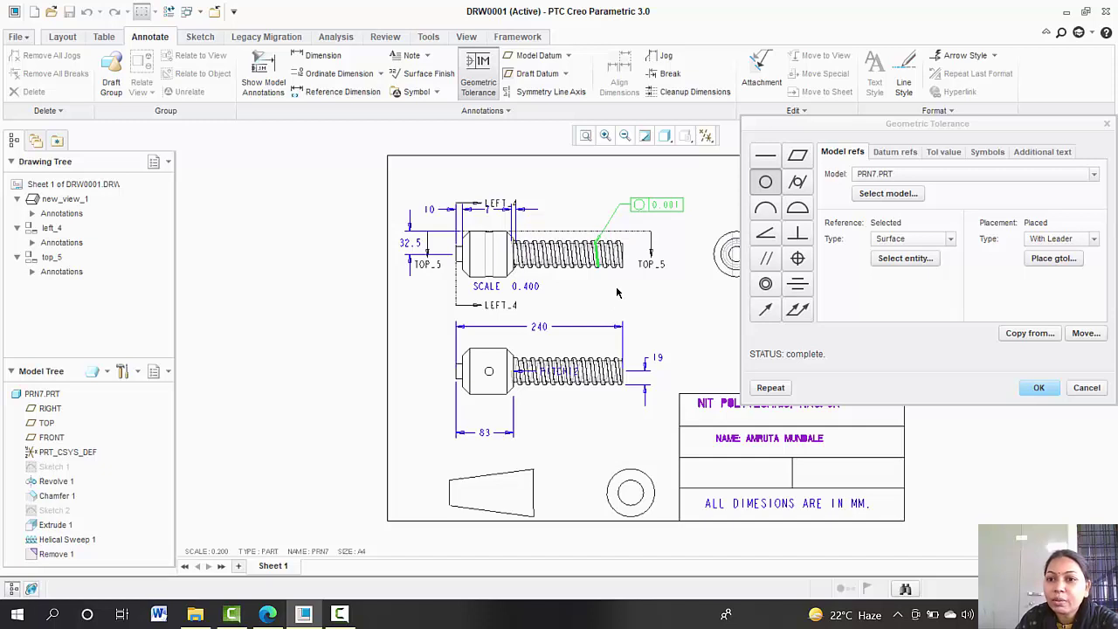
left_click(1039, 390)
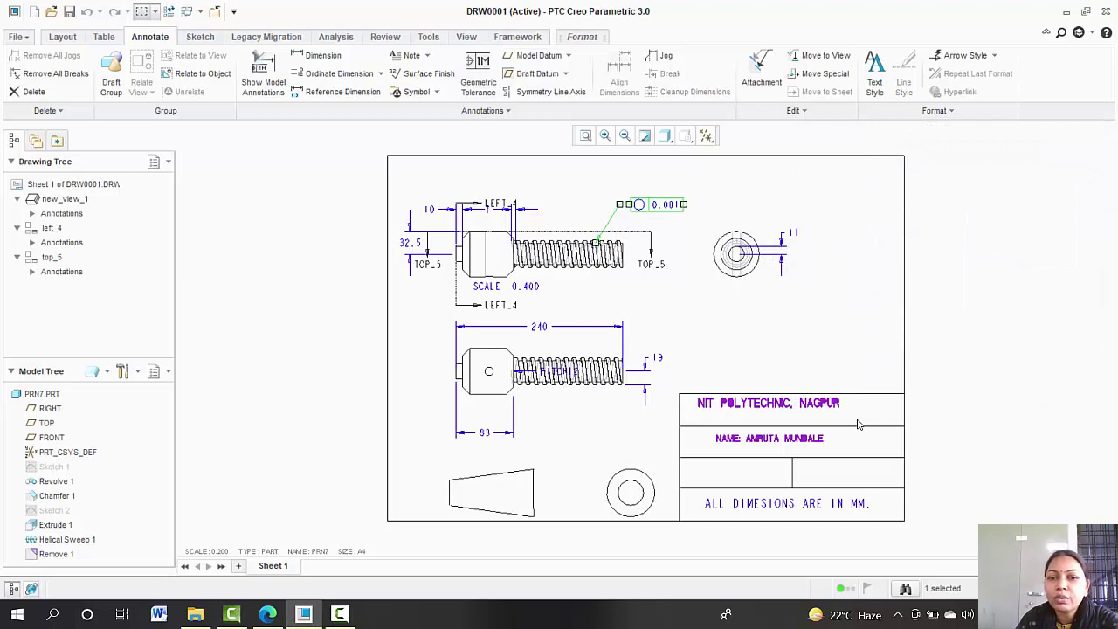
left_click(801, 350)
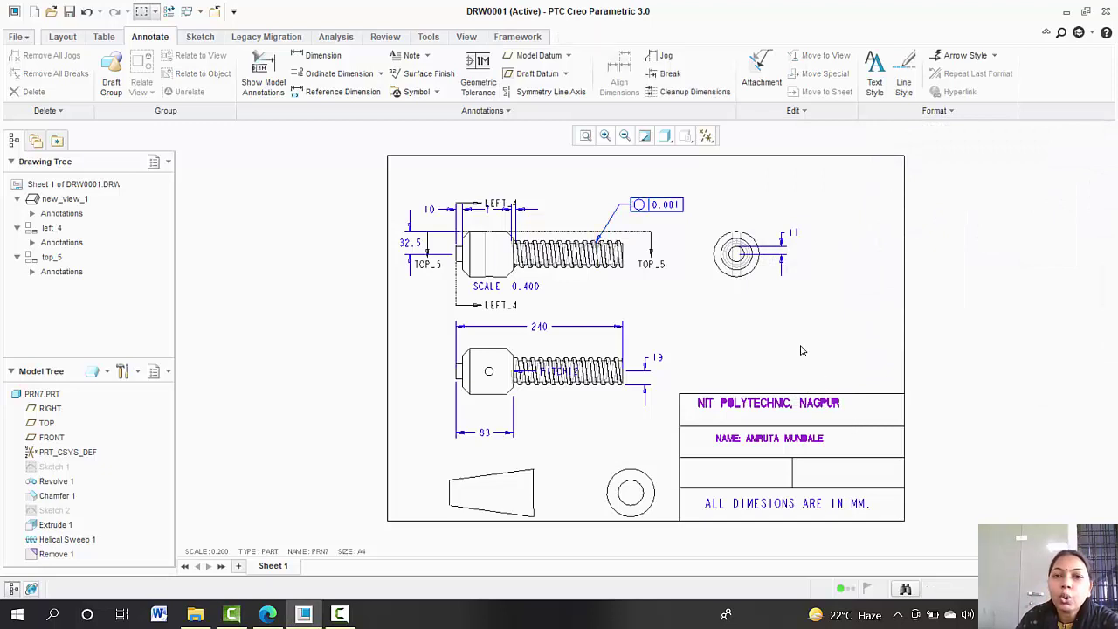